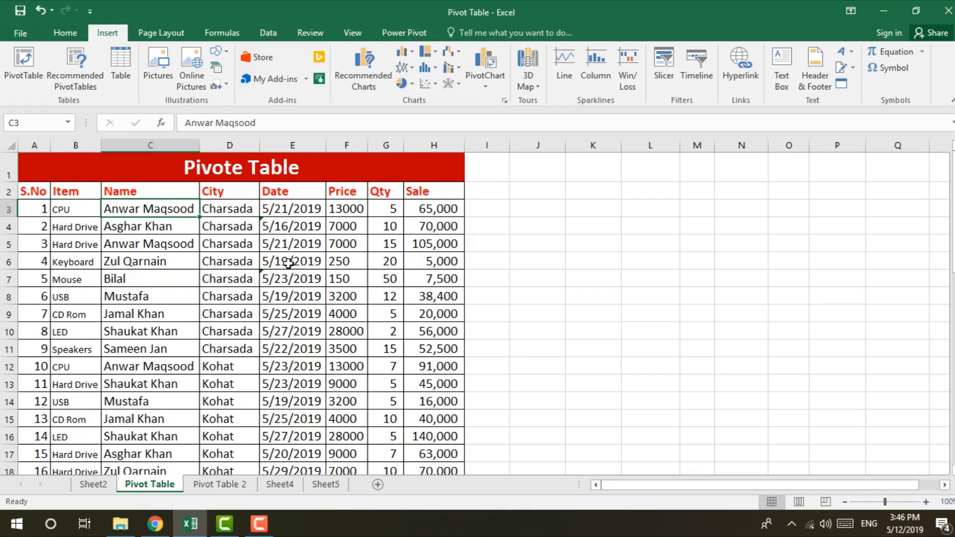
- Review the sales records on the Pivot Table sheet, from the column headings down to the last rows
left_click(304, 246)
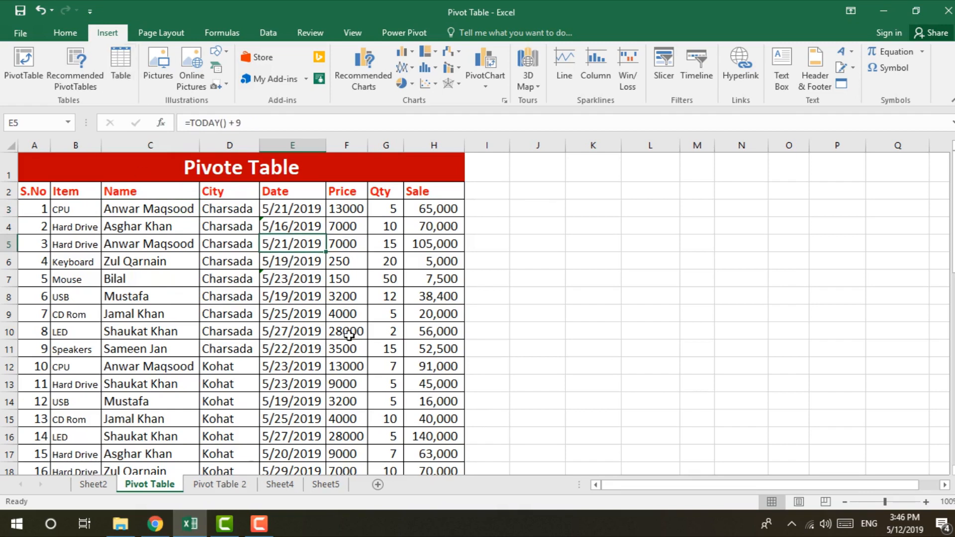
scroll(255, 261, "down", 6)
scroll(255, 269, "up", 6)
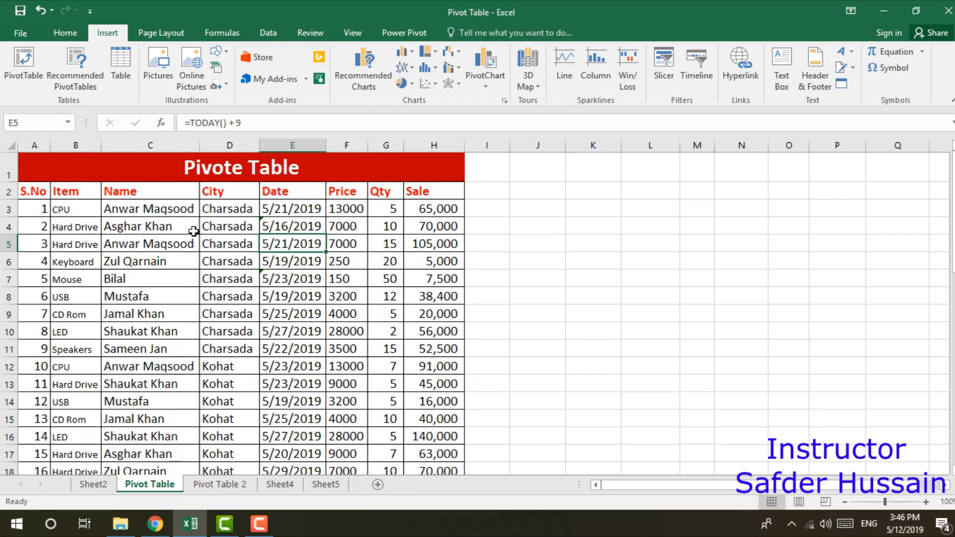
scroll(125, 195, "down", 1)
scroll(173, 234, "up", 1)
scroll(239, 264, "down", 13)
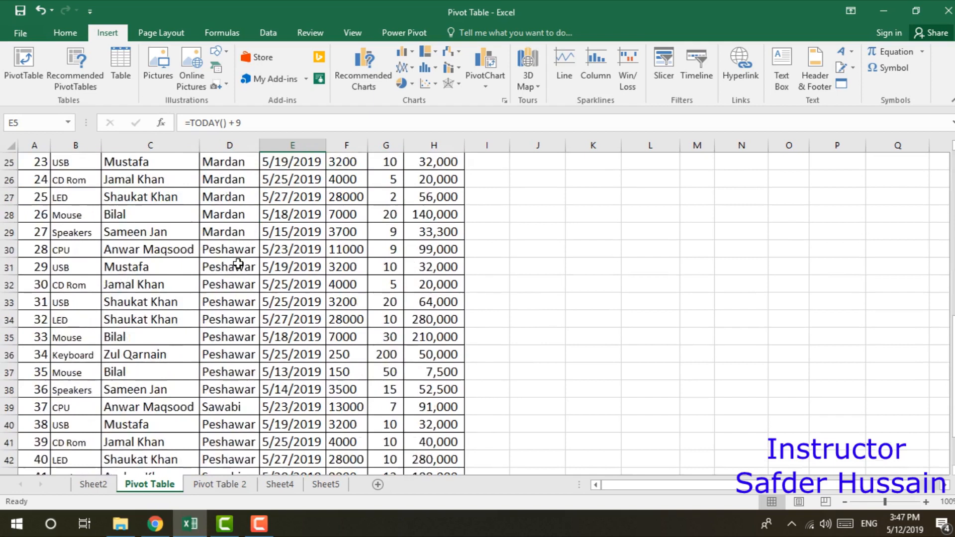
scroll(240, 264, "up", 7)
scroll(239, 264, "up", 6)
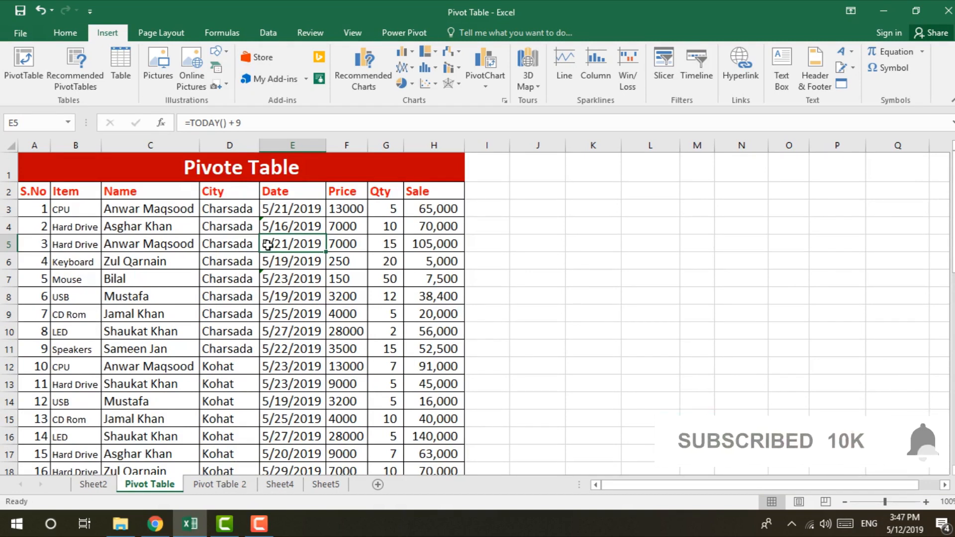
left_click(495, 247)
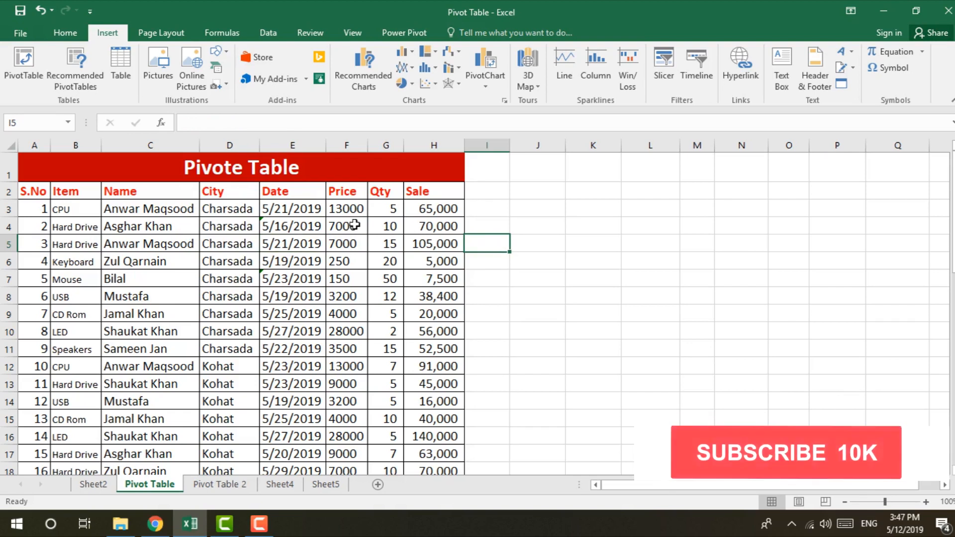
left_click(9, 209)
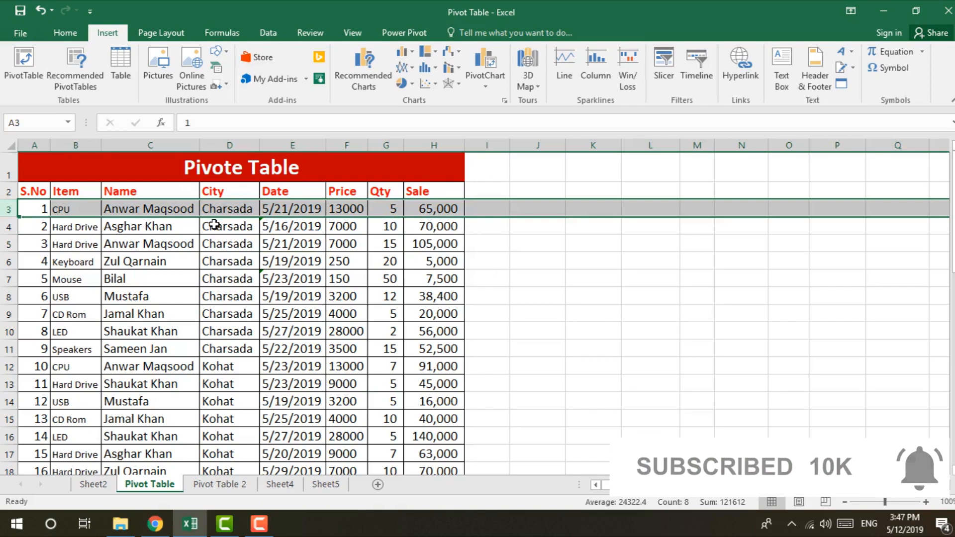
left_click(290, 275)
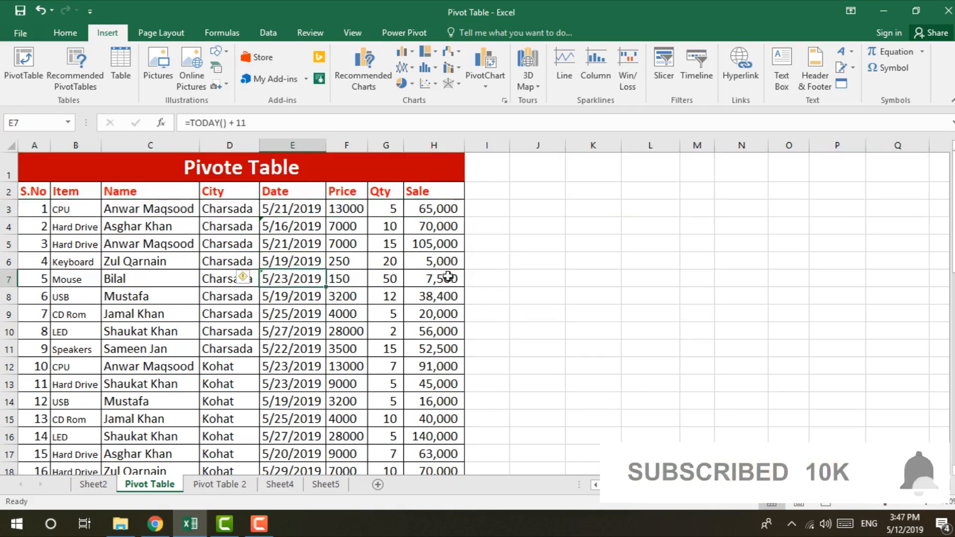
left_click(536, 275)
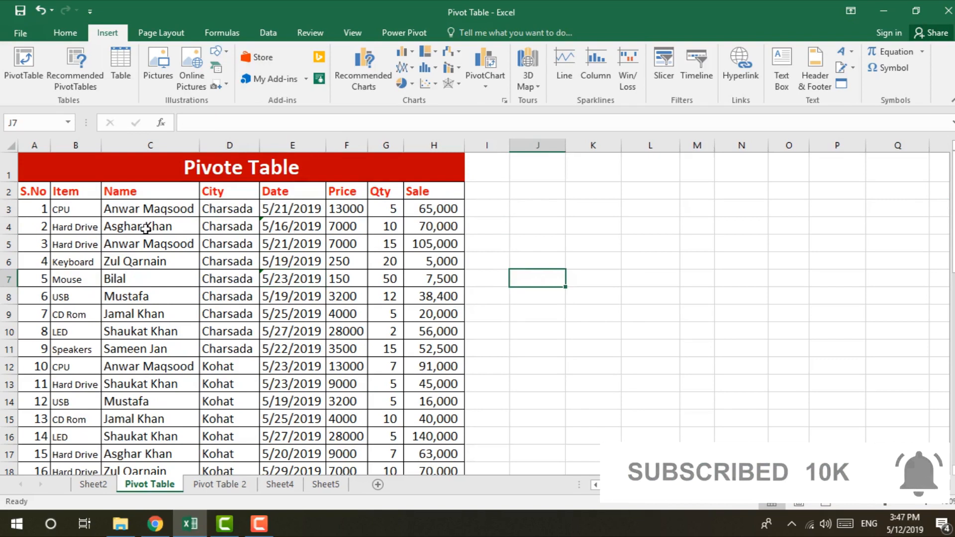
- Start a PivotTable from the sales data and check that its source range covers A2:H46
left_click(179, 241)
left_click(152, 227)
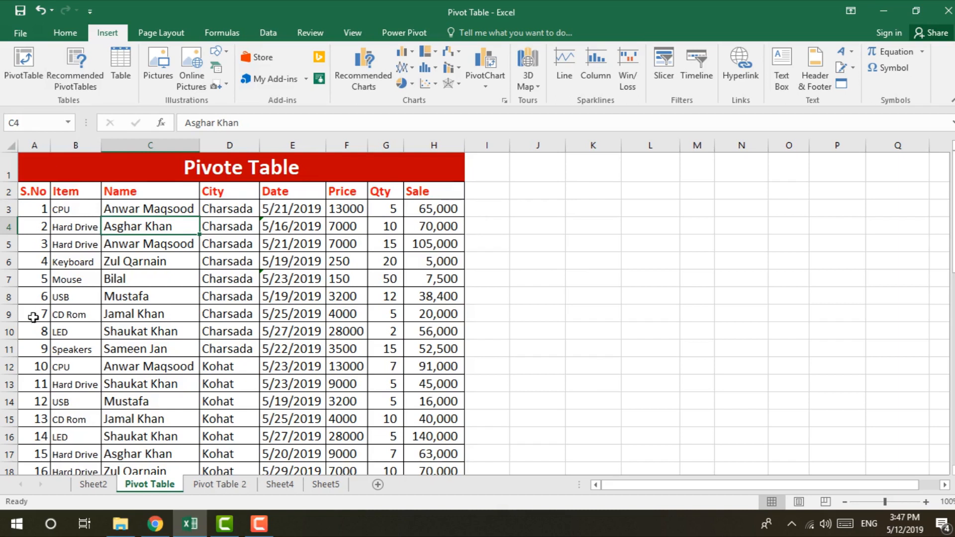
left_click(22, 68)
left_click_drag(780, 273, 659, 240)
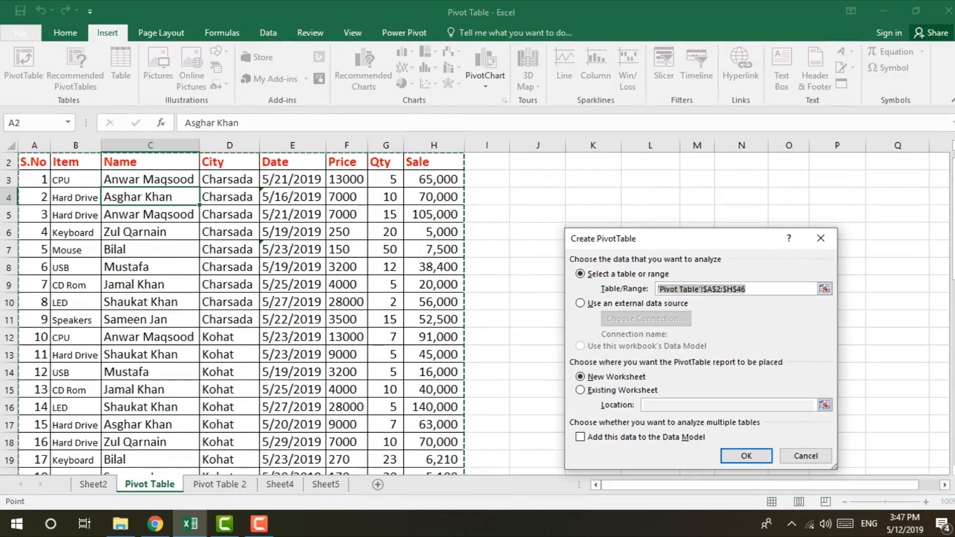
scroll(952, 253, "up", 1)
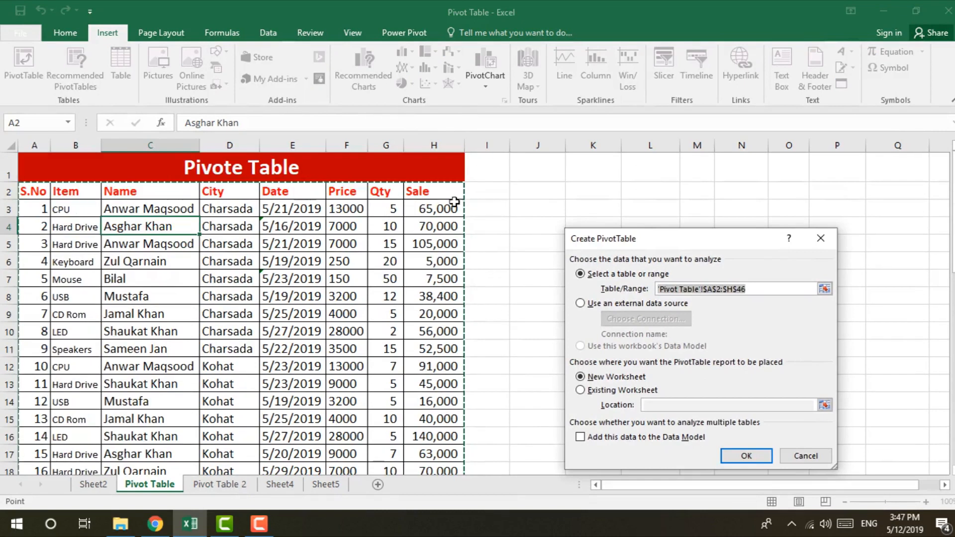
scroll(462, 242, "down", 11)
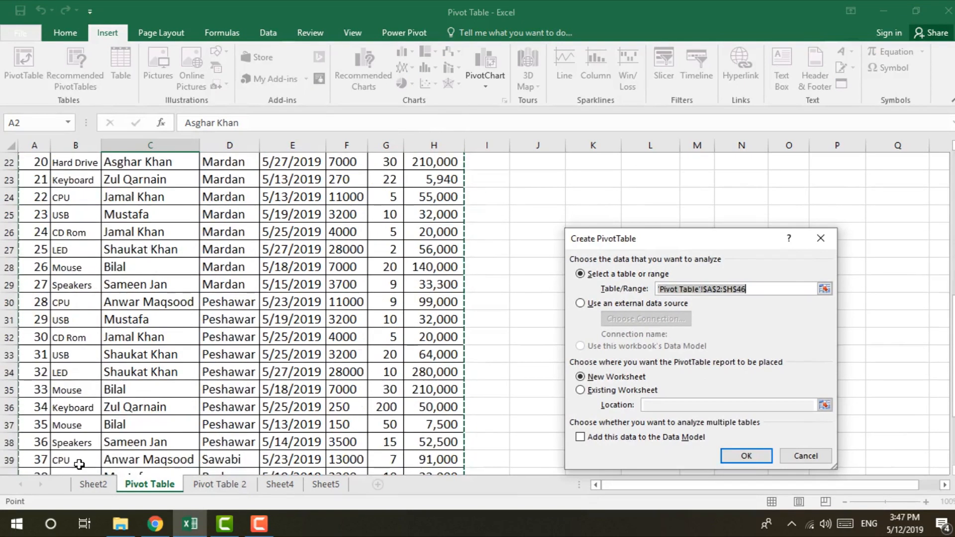
scroll(254, 274, "up", 8)
scroll(254, 274, "up", 3)
left_click_drag(667, 241, 244, 168)
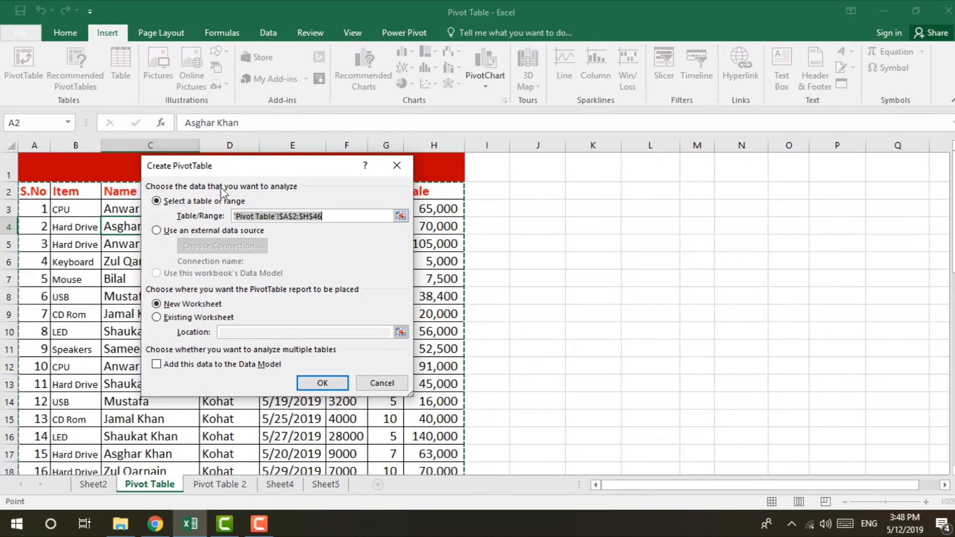
left_click_drag(231, 175, 252, 146)
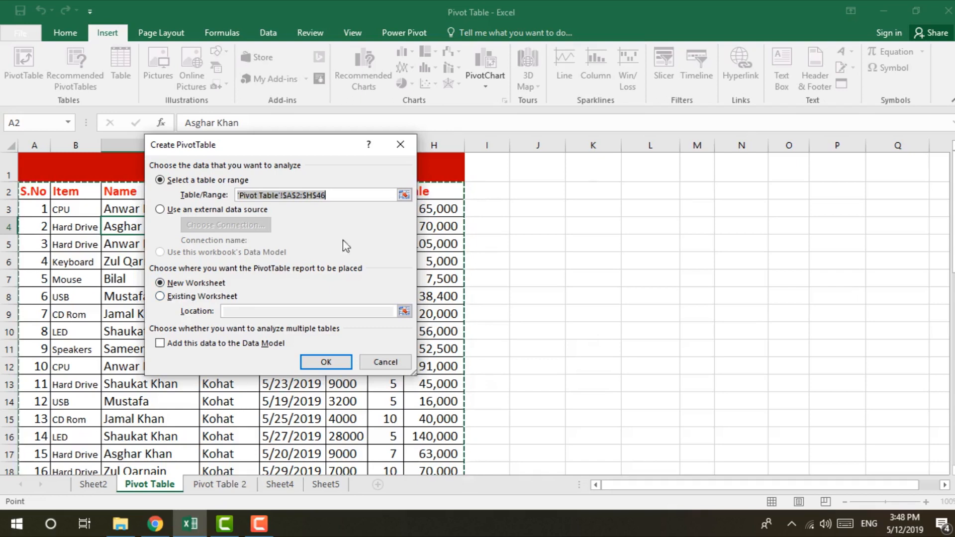
- Place the PivotTable on the existing worksheet at cell K2 of the Pivot Table sheet and create it
left_click(199, 297)
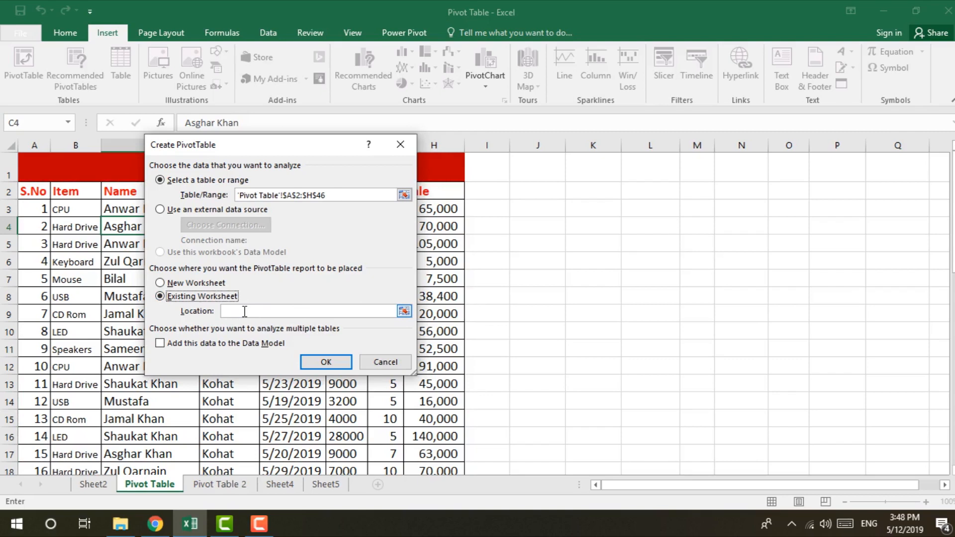
left_click(244, 312)
left_click(578, 190)
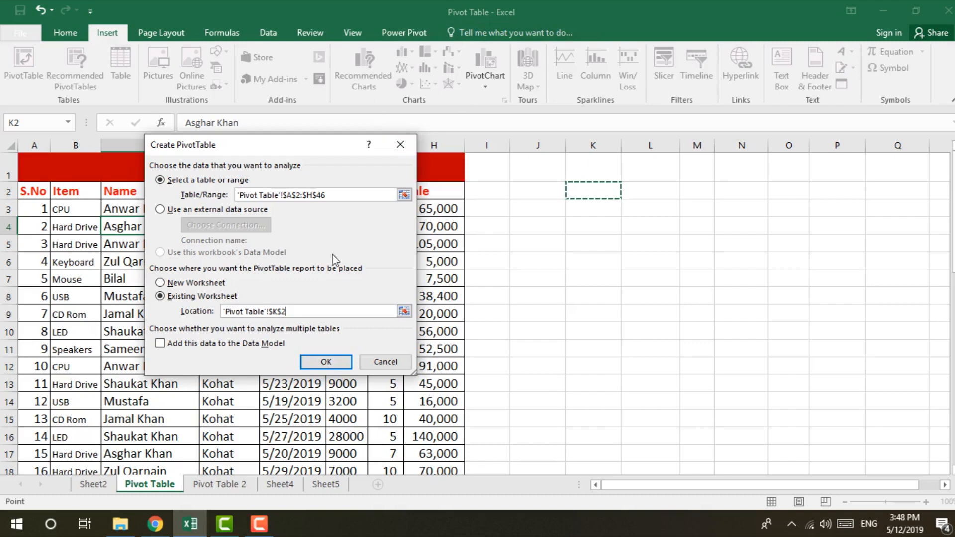
left_click(326, 363)
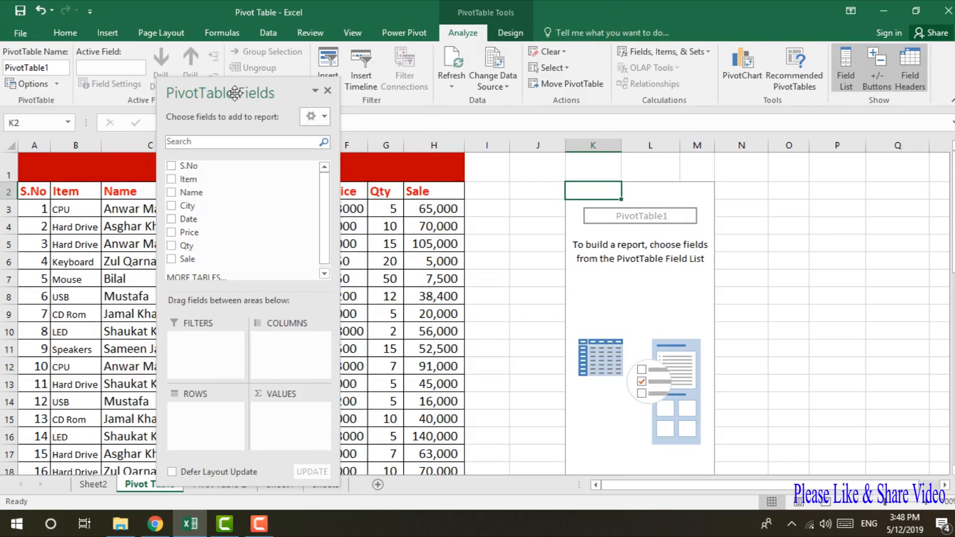
- Move the field list clear of the report area and add the City field to the PivotTable's rows
left_click_drag(227, 93, 179, 67)
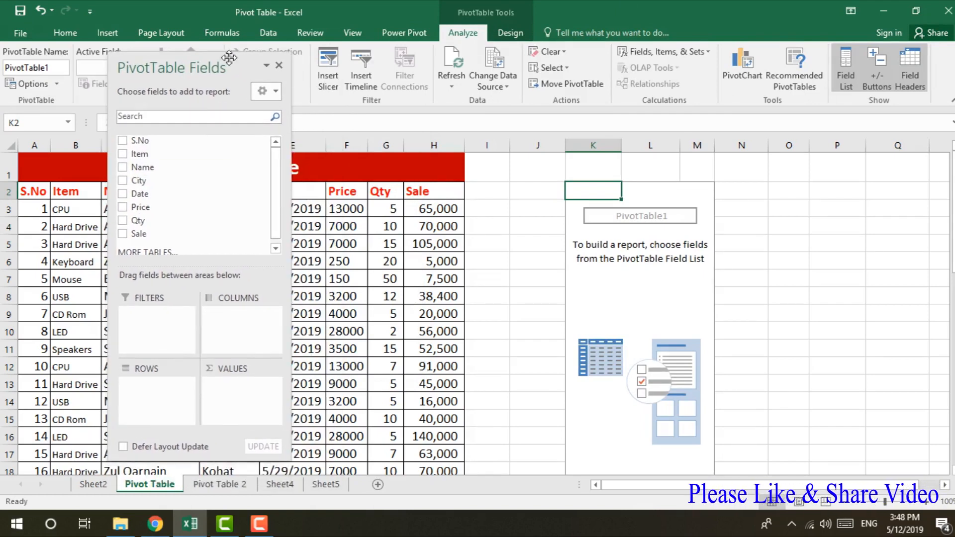
left_click_drag(223, 64, 669, 59)
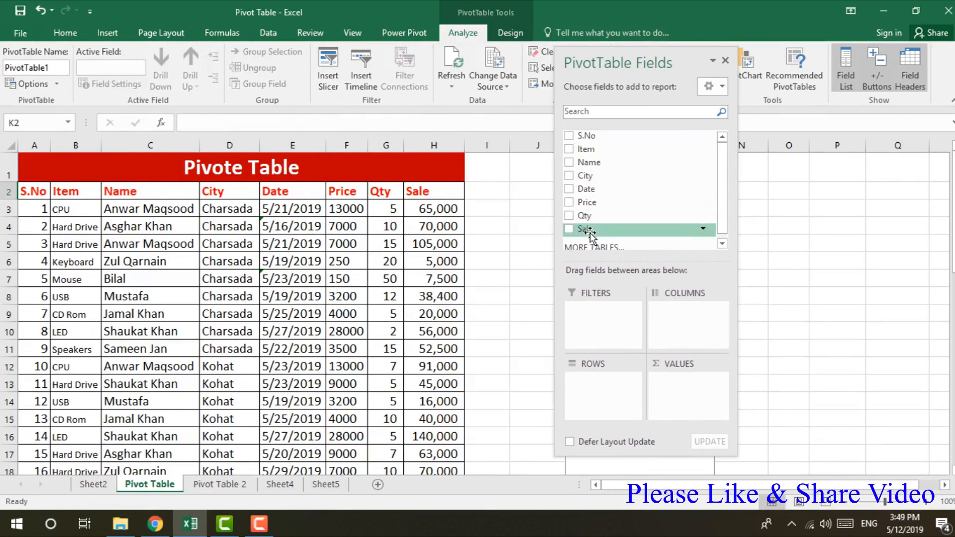
left_click_drag(611, 62, 270, 56)
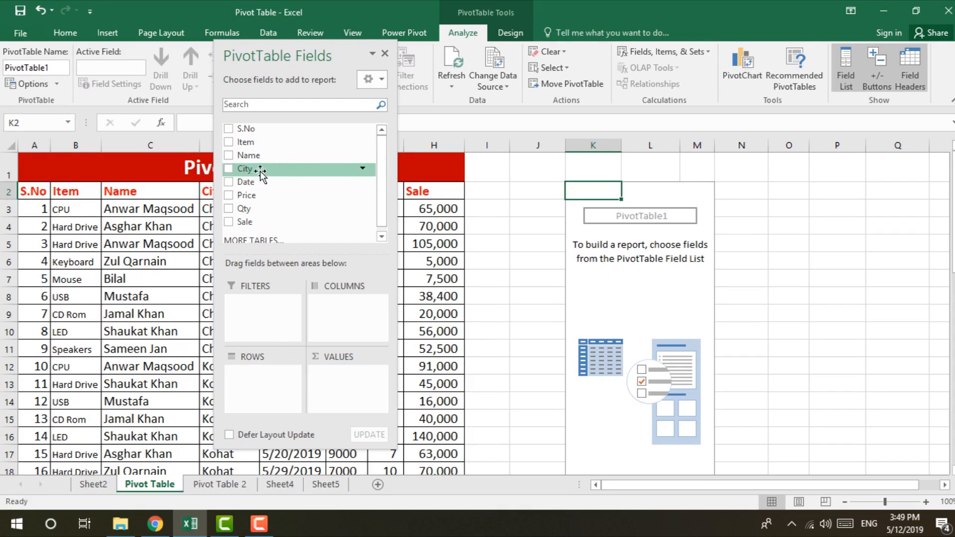
left_click_drag(262, 171, 263, 392)
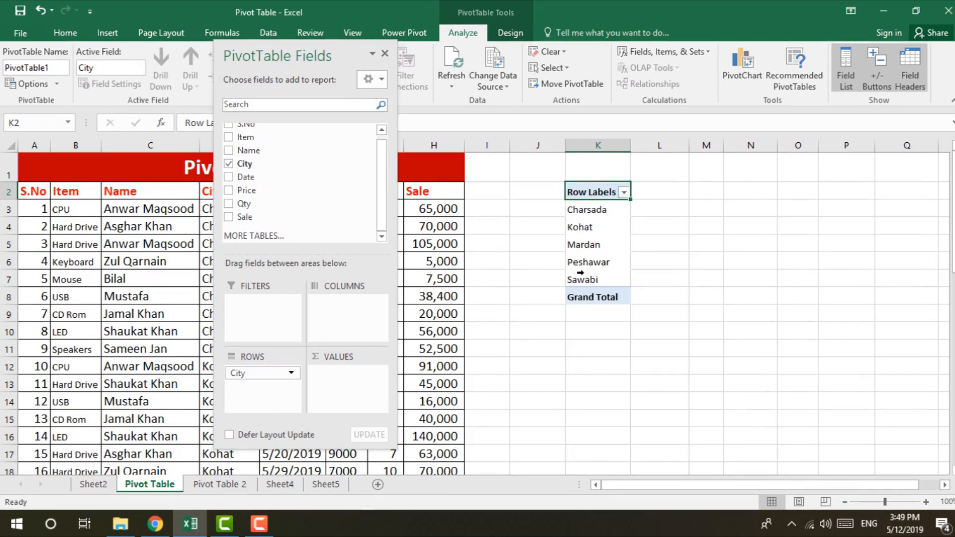
- Add the Name field to the PivotTable's columns
left_click_drag(318, 52, 475, 39)
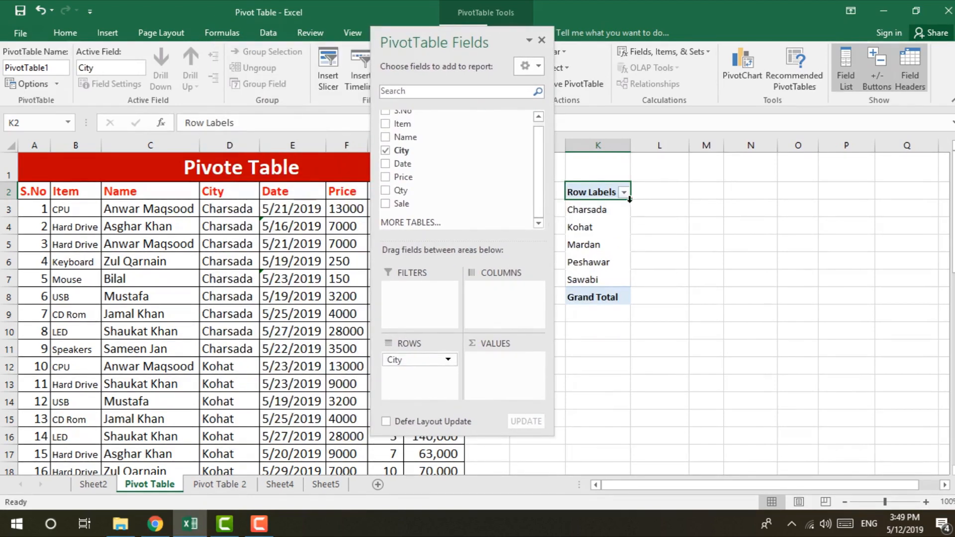
left_click_drag(485, 40, 329, 39)
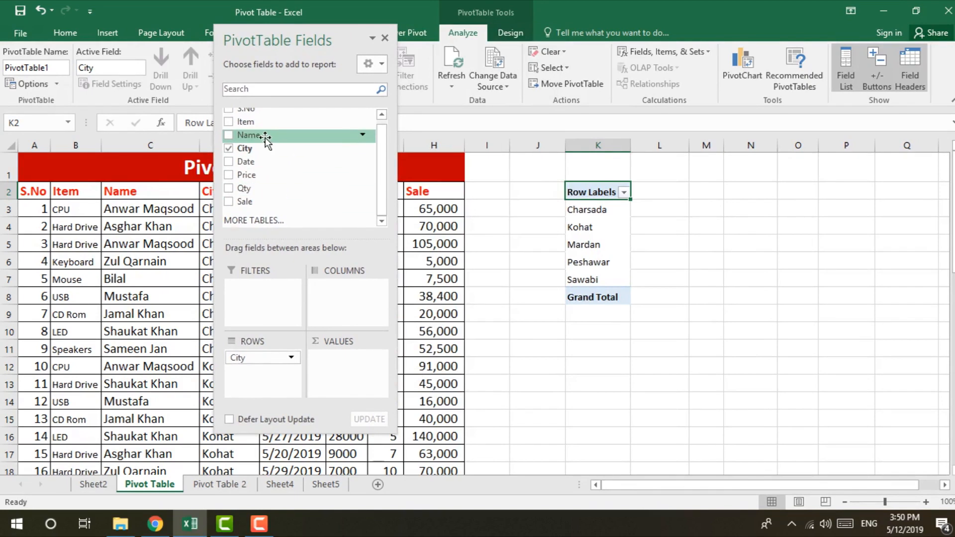
left_click_drag(266, 135, 338, 299)
- Add the Sale field to the PivotTable's values as a sum
left_click_drag(662, 487, 696, 472)
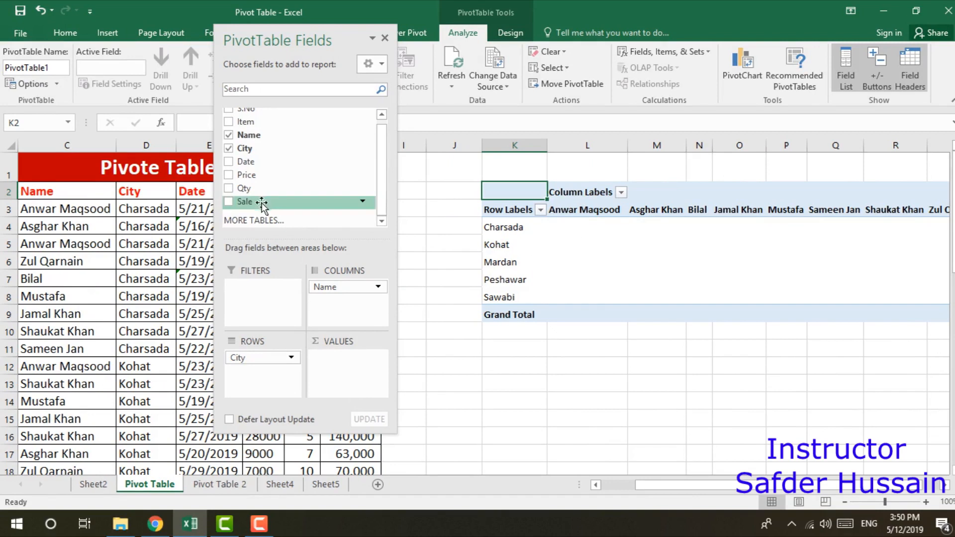
left_click_drag(263, 204, 350, 374)
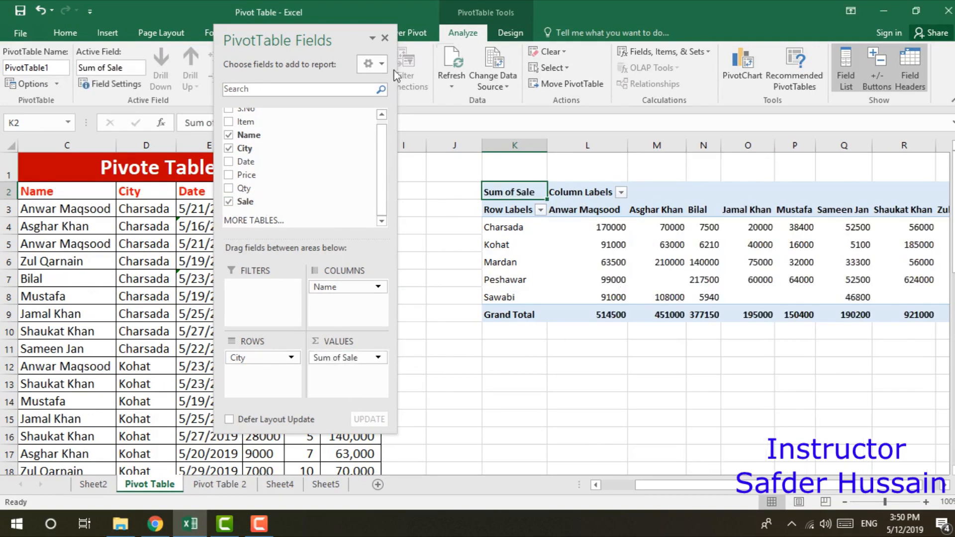
left_click_drag(332, 34, 265, 26)
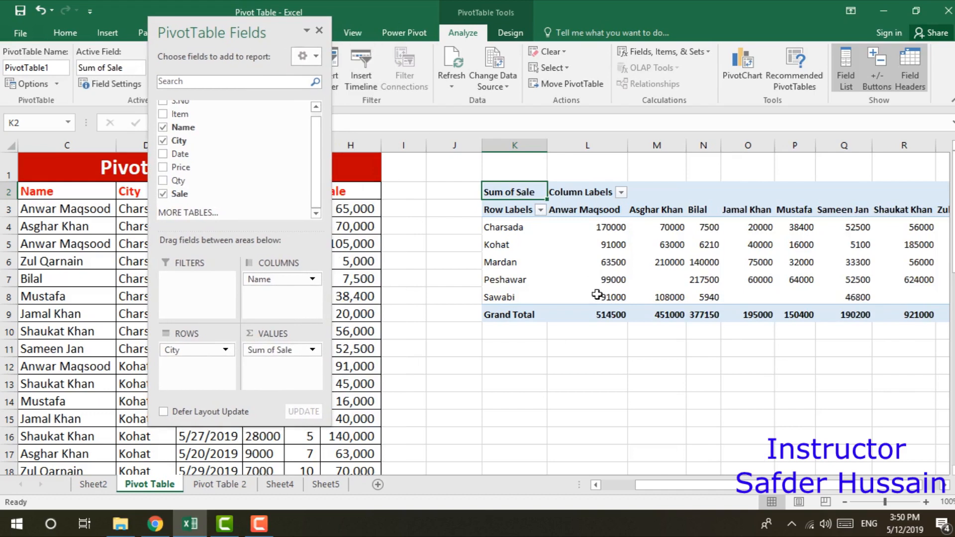
- Drill into the first salesperson's Charsada sales in cell L4 to list the underlying records on a new sheet
left_click(520, 230)
left_click(599, 213)
left_click(601, 228)
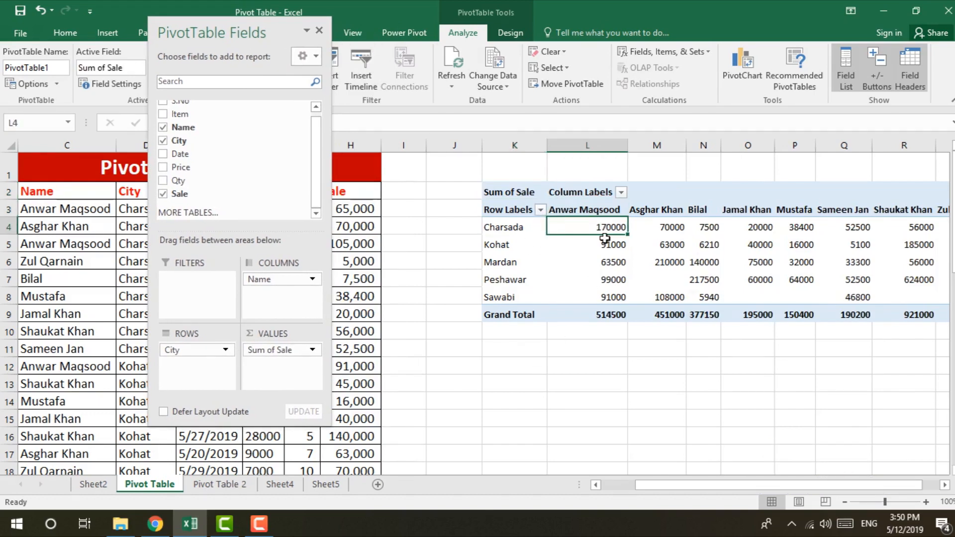
left_click_drag(226, 30, 796, 93)
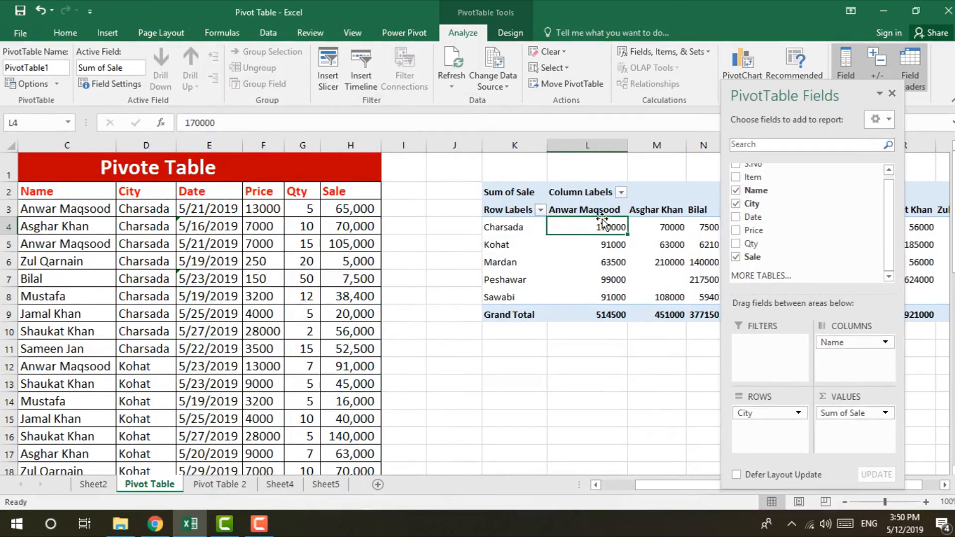
left_click_drag(816, 90, 833, 80)
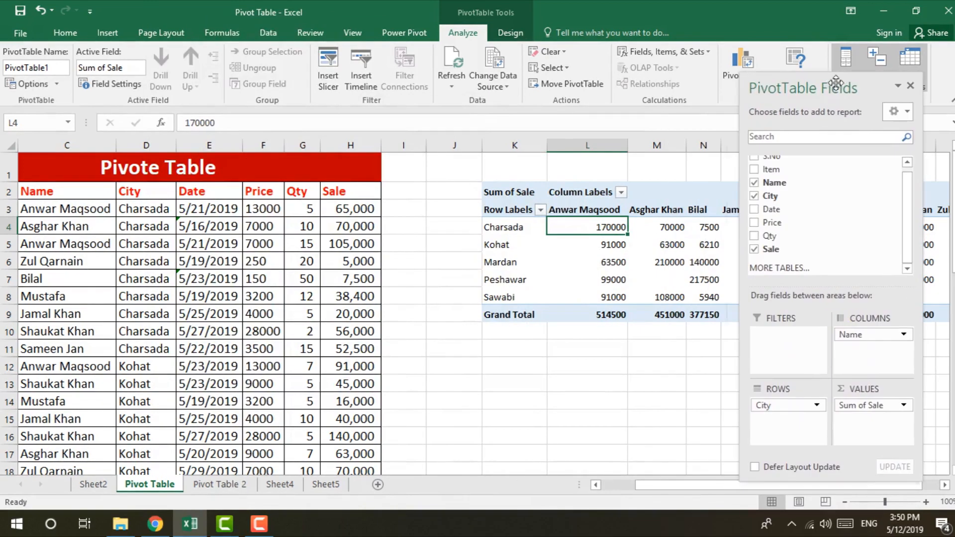
mouse_move(581, 226)
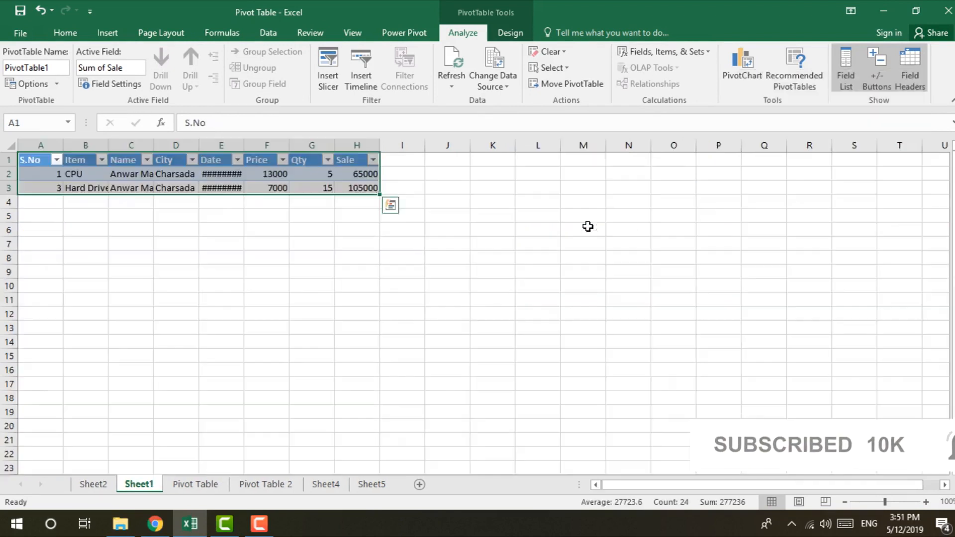
double_click(589, 231)
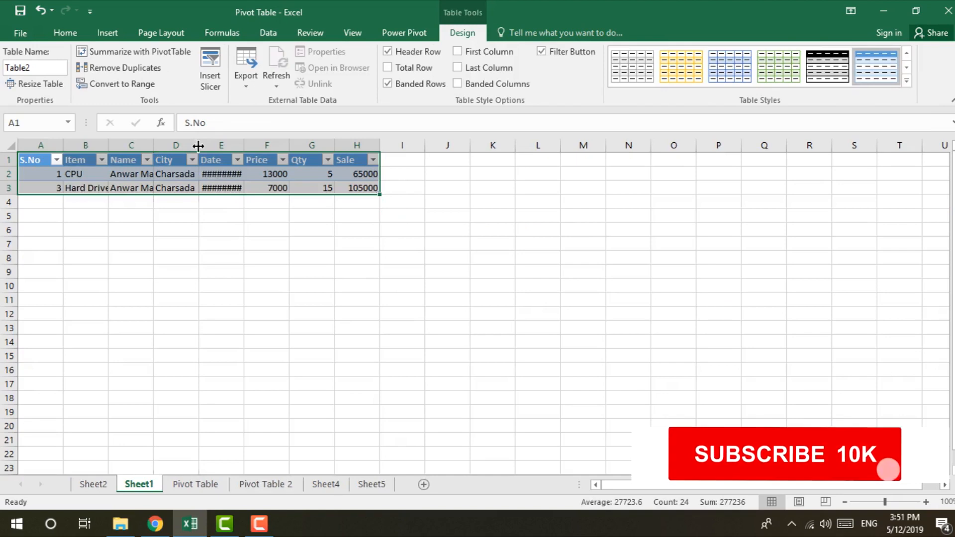
- Widen the Date column to show full dates and fit the Item column to its contents in the detail table
left_click(234, 170)
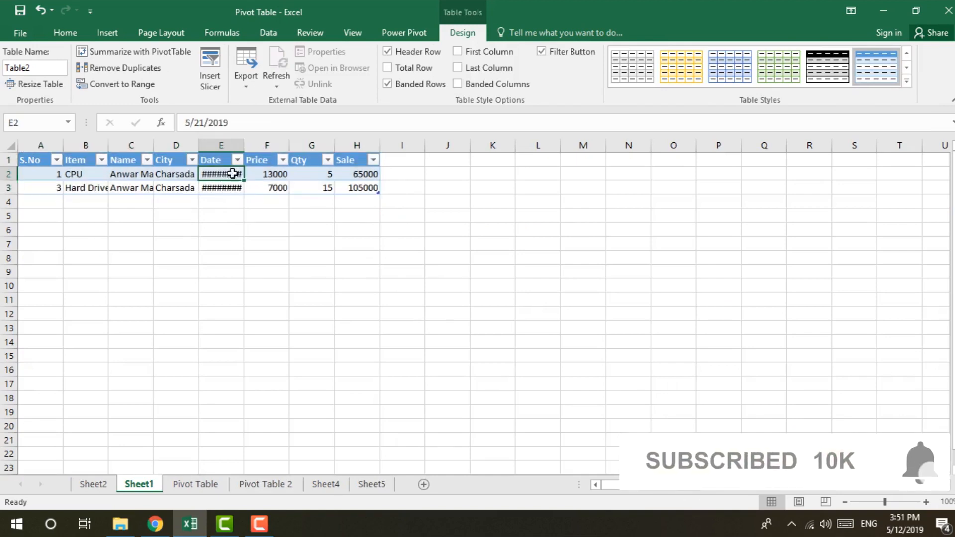
left_click_drag(243, 144, 259, 145)
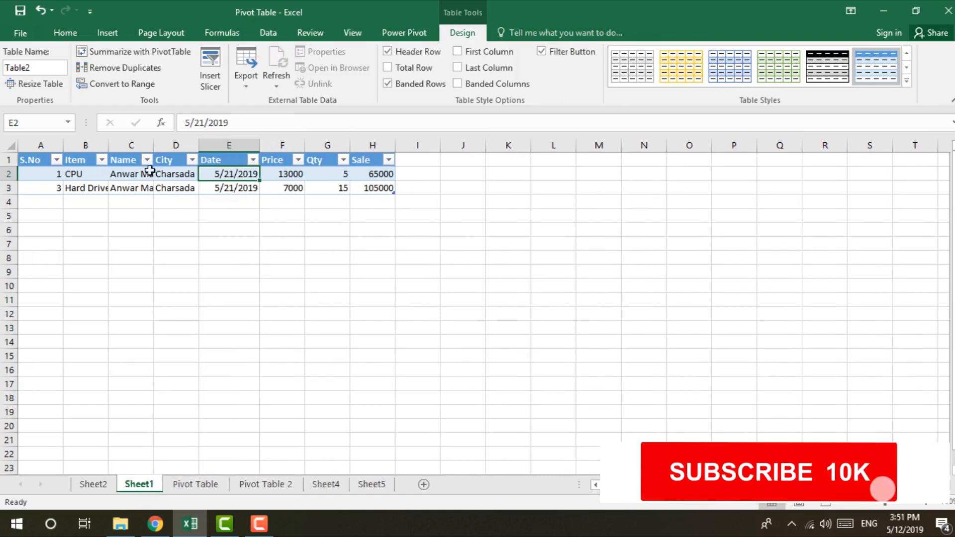
double_click(109, 145)
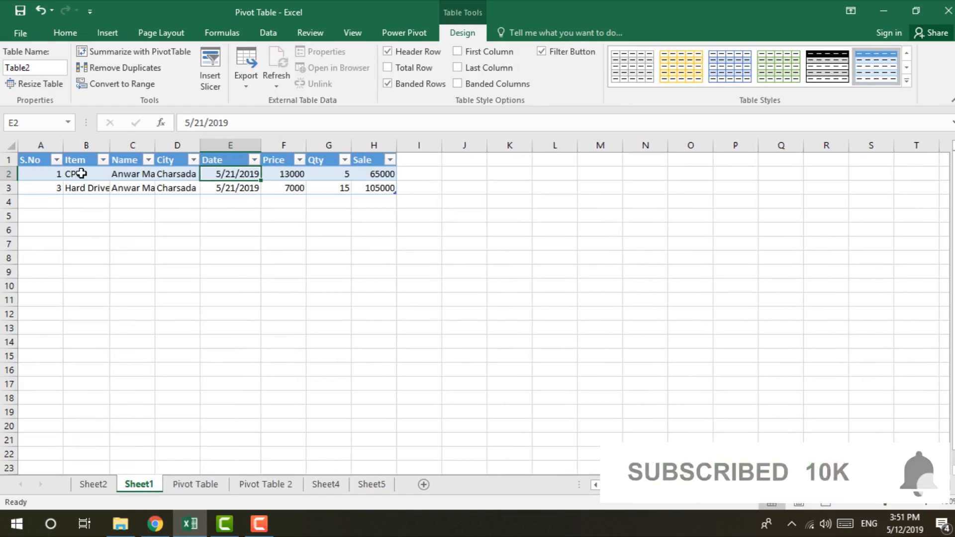
left_click(75, 174)
left_click(83, 188)
double_click(110, 145)
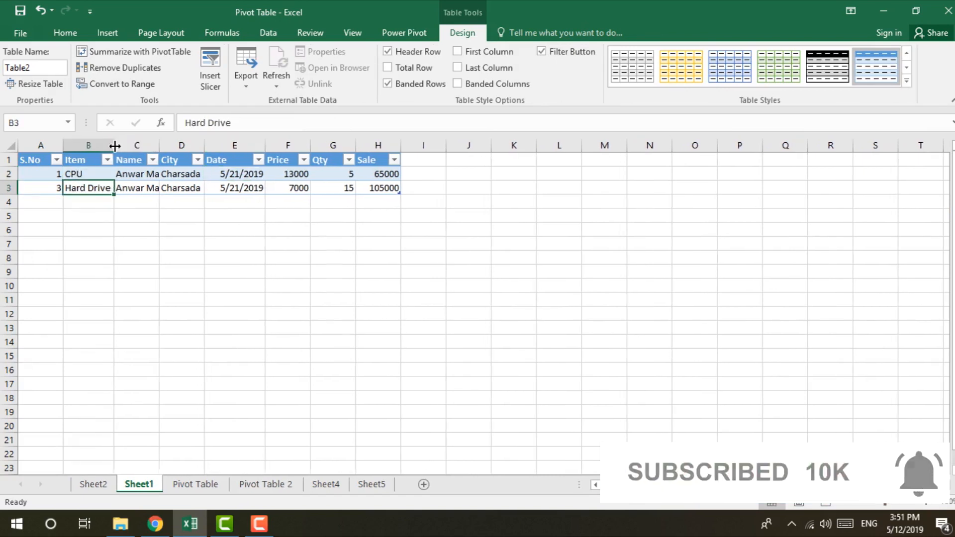
- Fit the Name column to its contents and check the sum of the Sale values in H2:H3
double_click(159, 144)
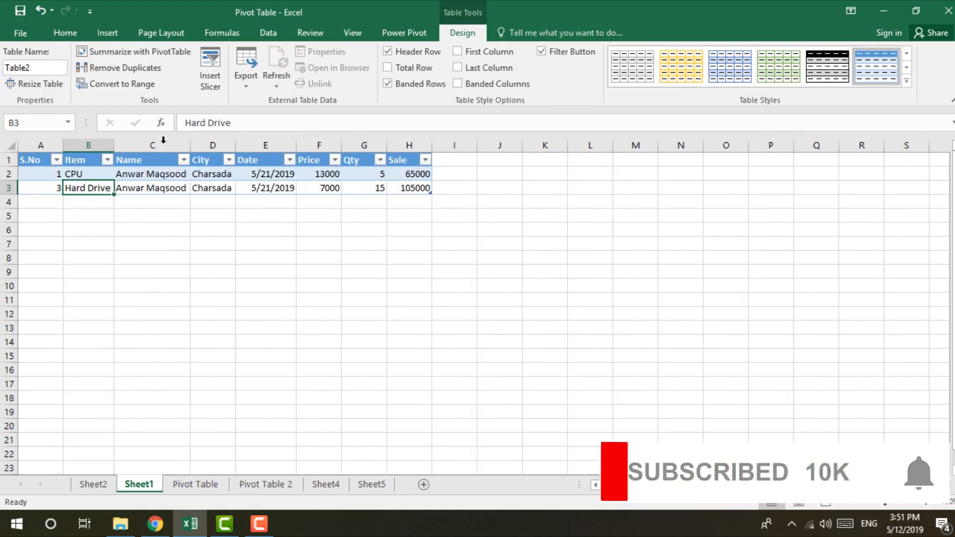
left_click(320, 173)
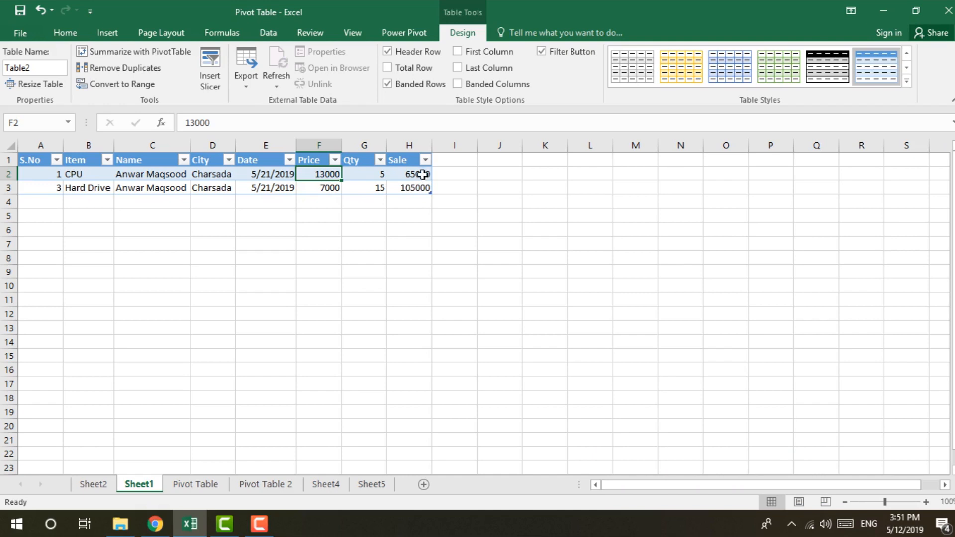
left_click_drag(417, 172, 418, 188)
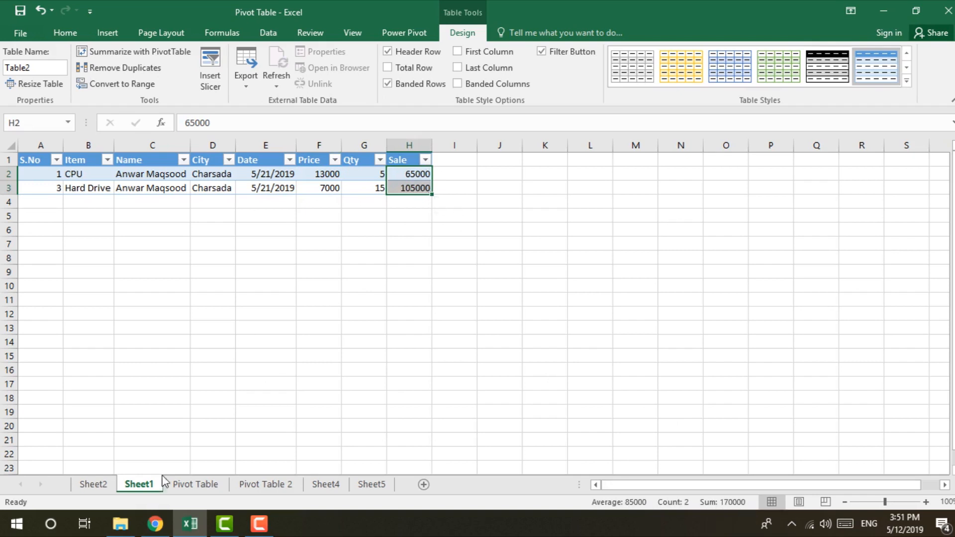
- Delete the detail sheet Sheet1 from the workbook
right_click(149, 491)
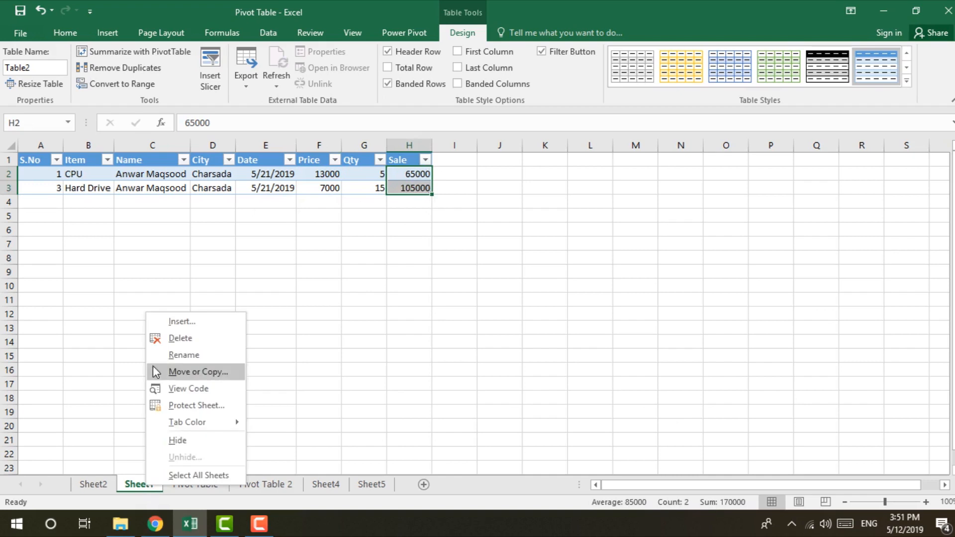
left_click(189, 340)
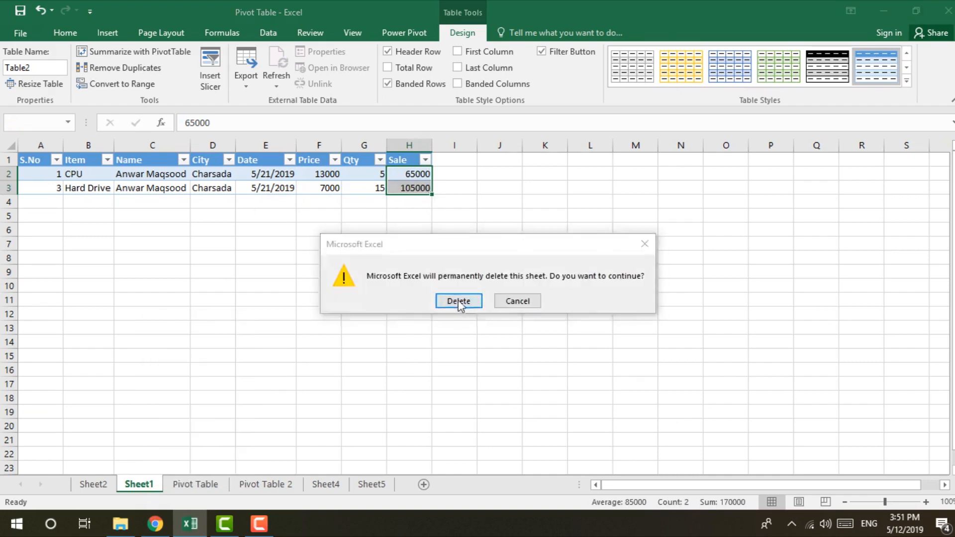
left_click(456, 300)
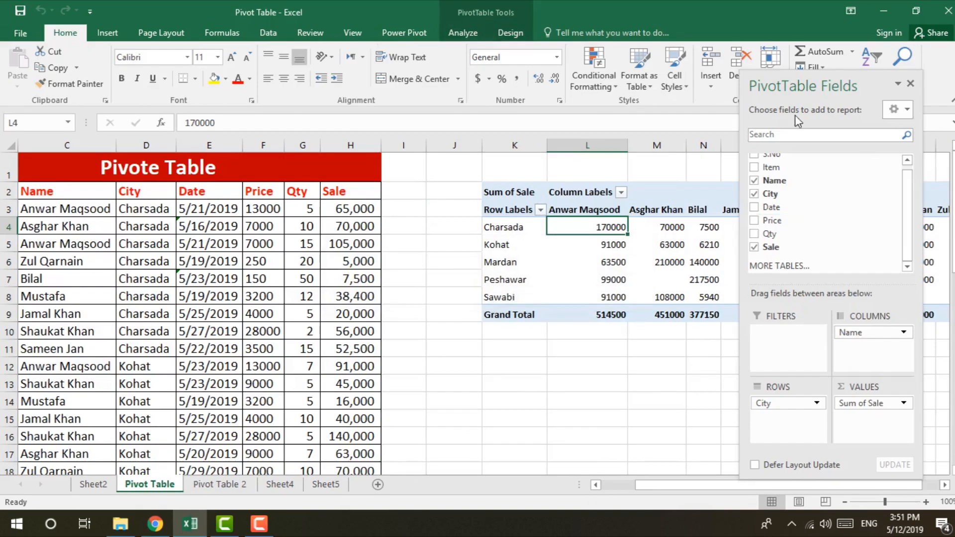
- Move the PivotTable field list off the report and drill into Charsada's grand total in cell T4 to list its records on a new sheet
left_click_drag(849, 80, 264, 78)
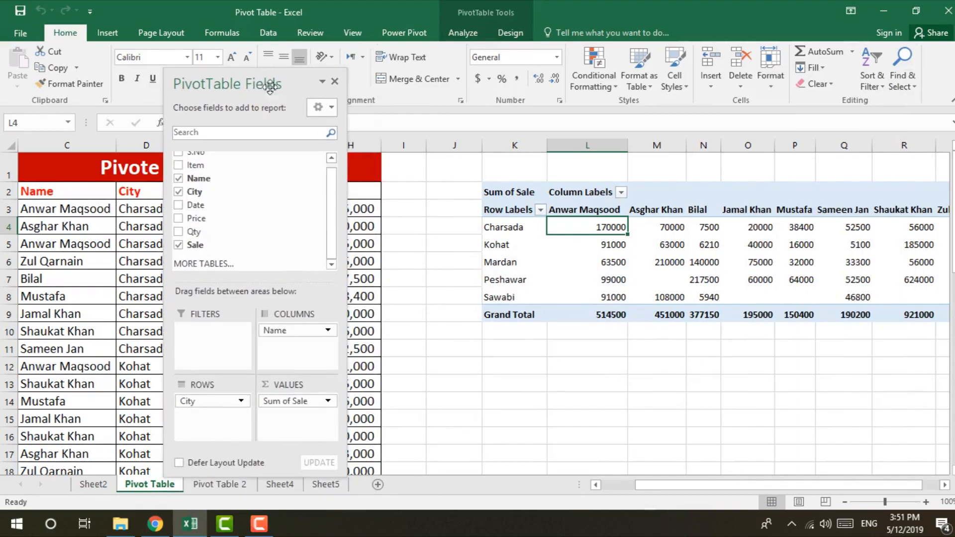
left_click_drag(738, 486, 755, 487)
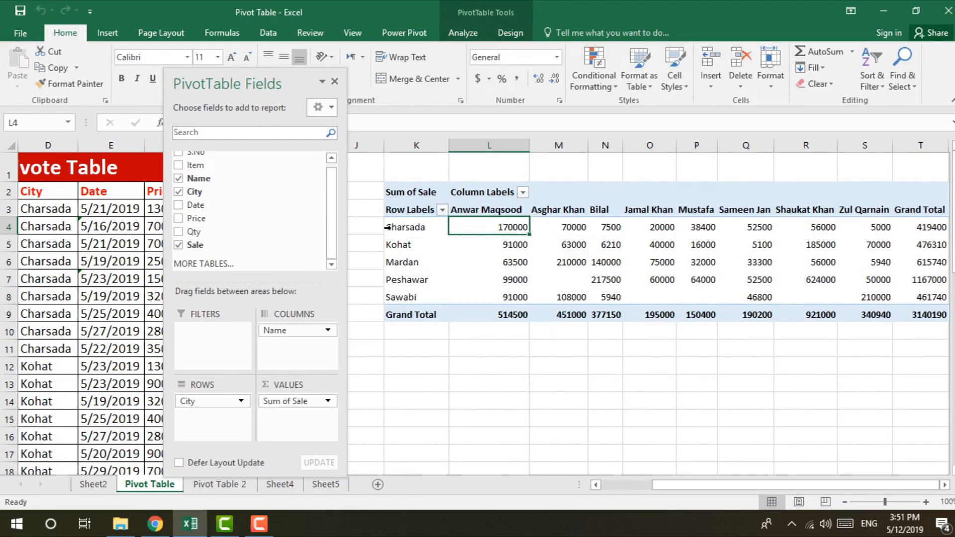
left_click(931, 227)
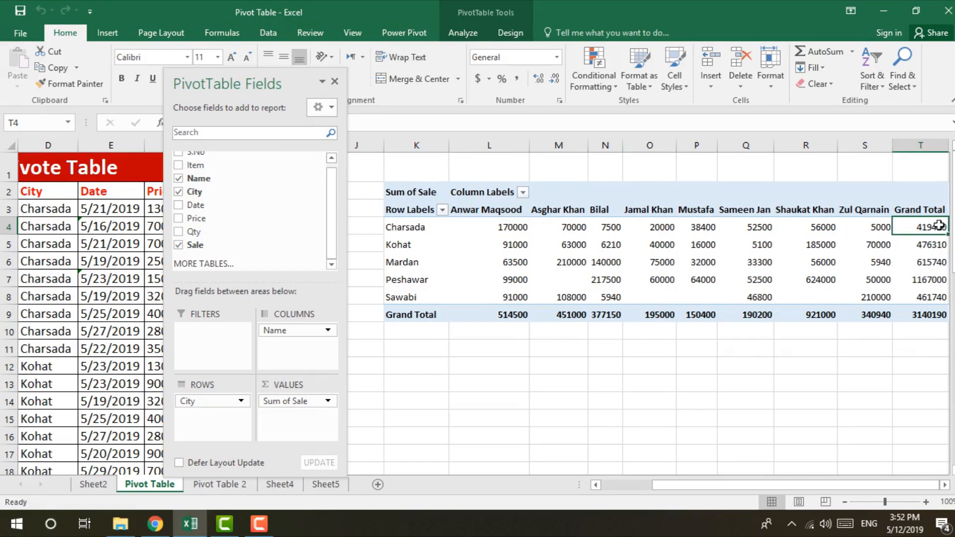
double_click(939, 226)
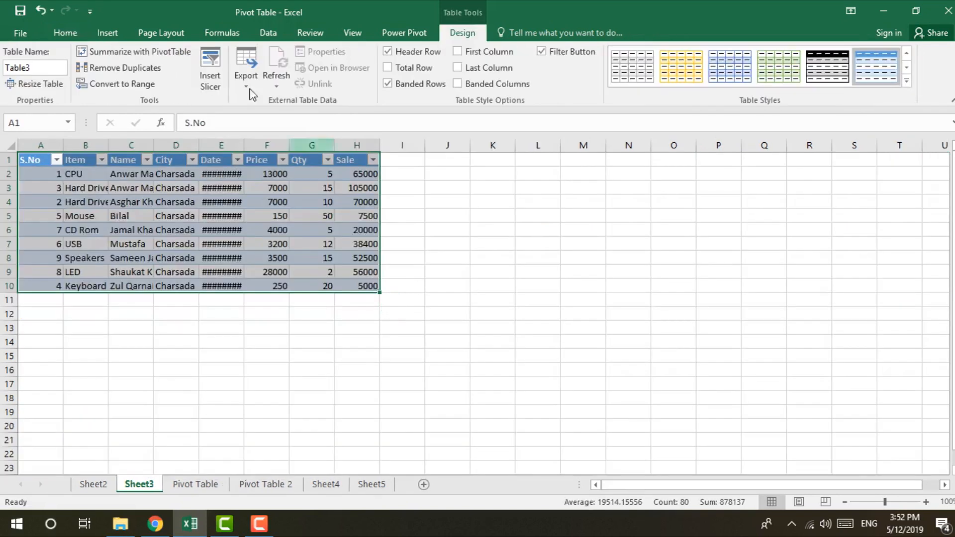
- Fit the Date, Name and Item columns of the new Charsada detail table to their contents
double_click(245, 145)
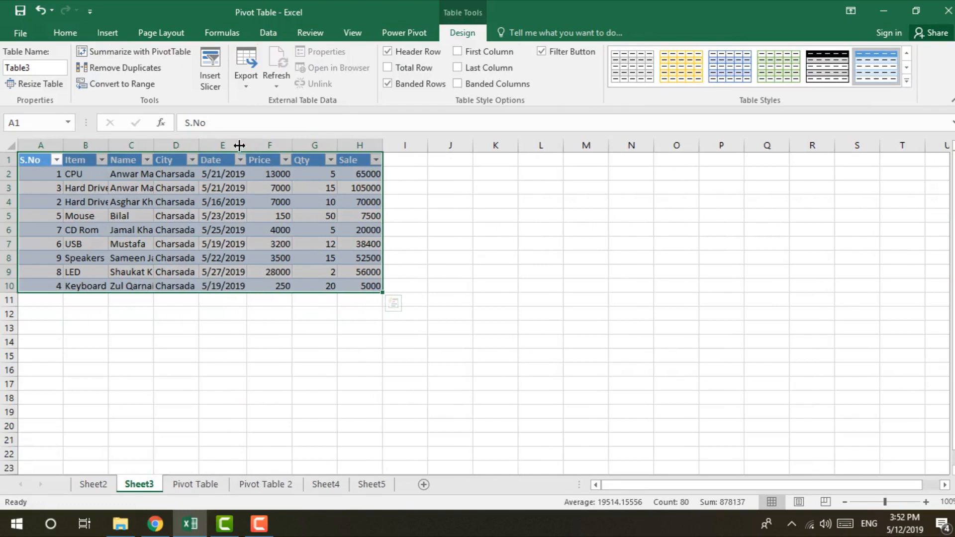
left_click_drag(204, 144, 198, 145)
left_click(151, 323)
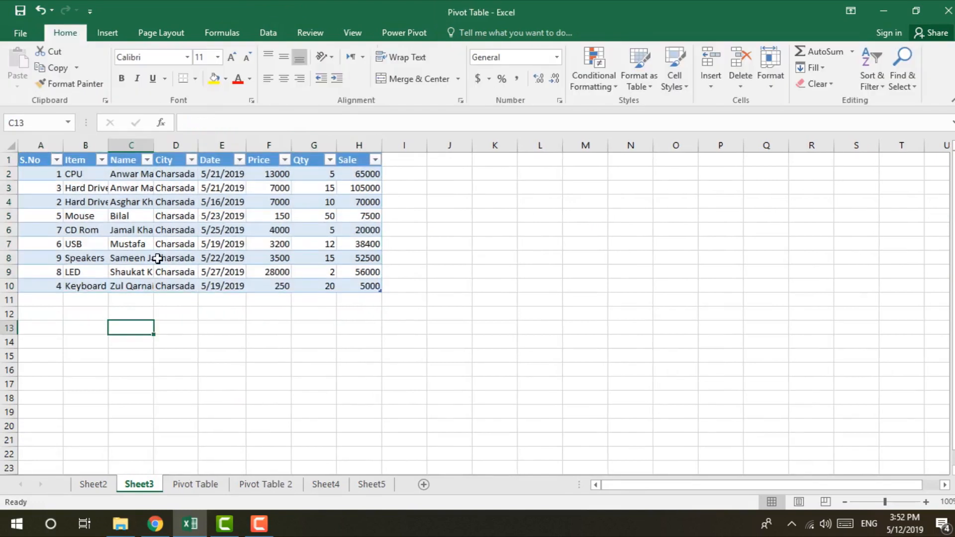
double_click(153, 145)
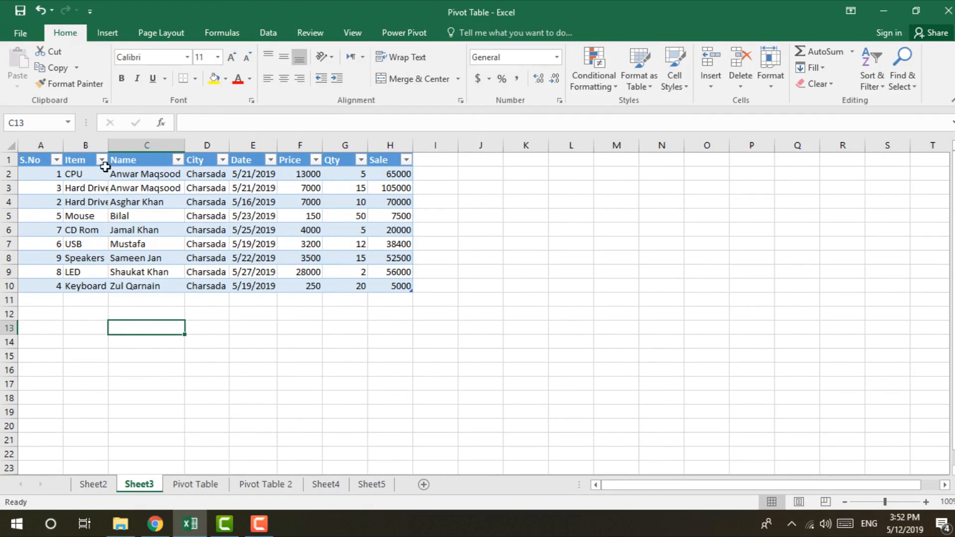
double_click(109, 140)
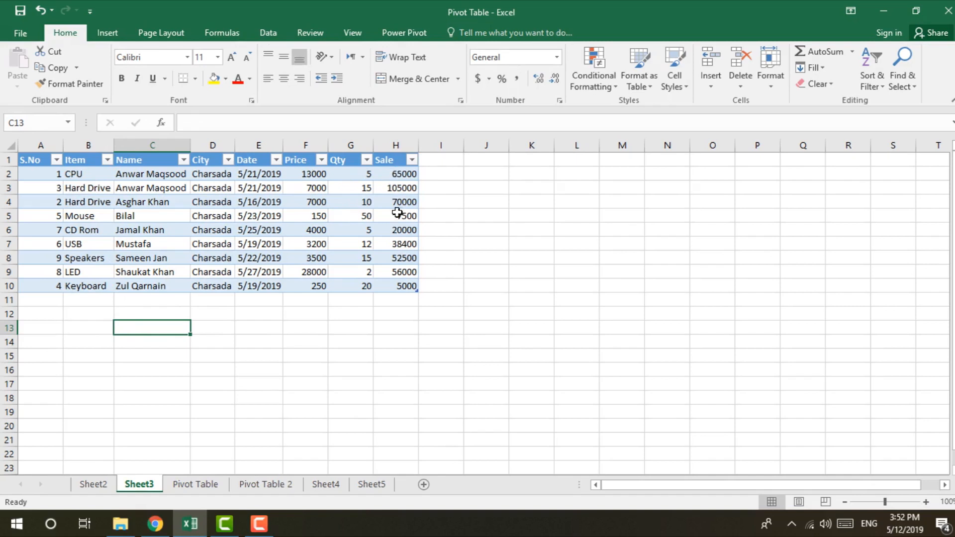
- Check the sum of the Sale values in H2:H10 and return to the Pivot Table sheet
left_click_drag(399, 172, 397, 286)
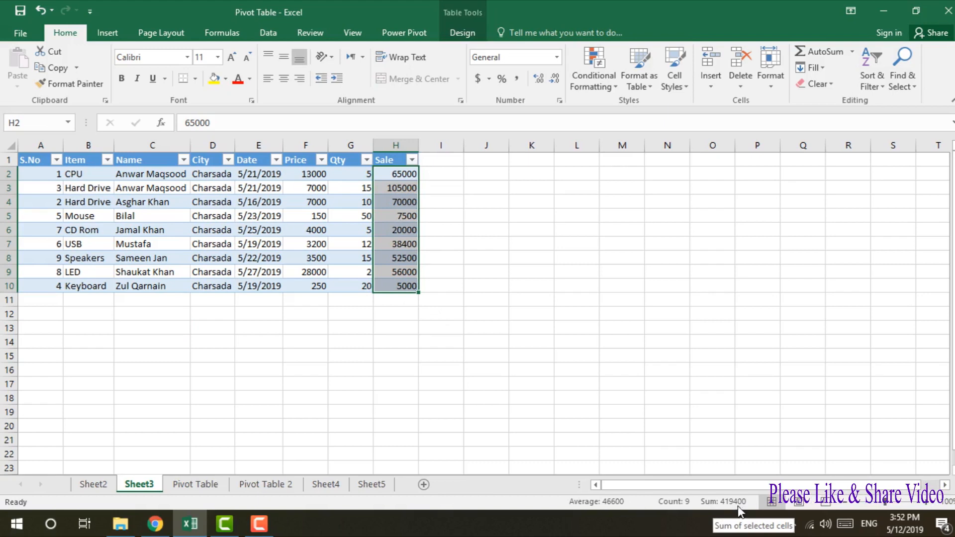
left_click(199, 485)
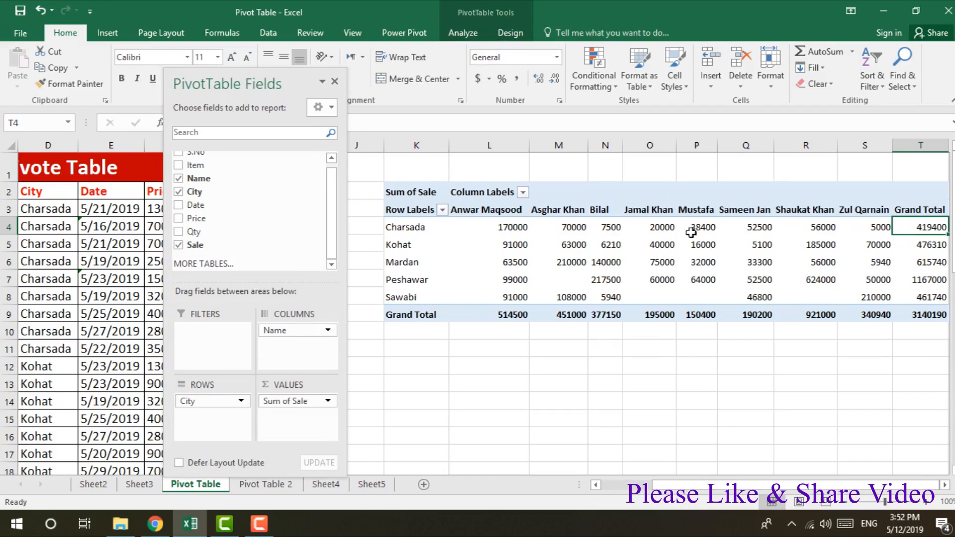
- Swap the PivotTable's layout so that City is in the columns and Name is in the rows
mouse_move(494, 295)
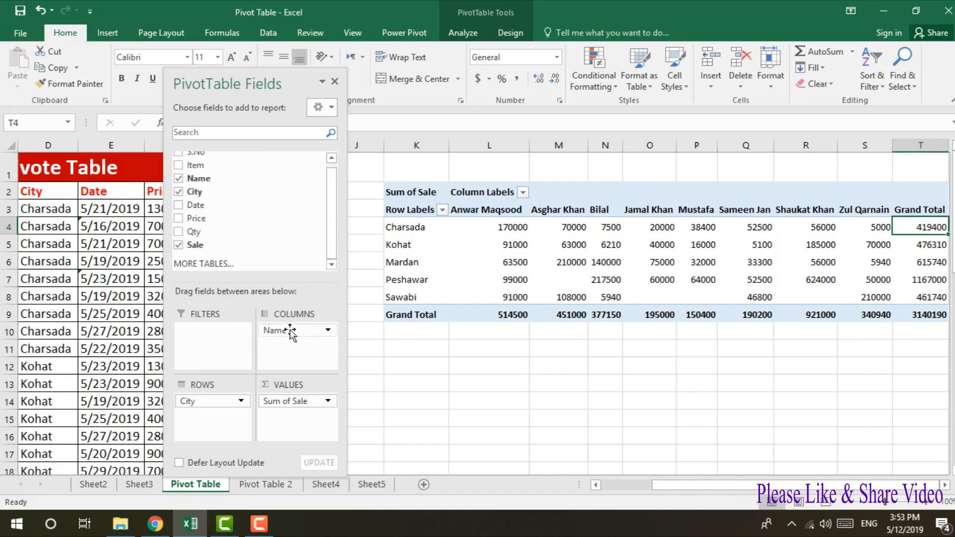
left_click_drag(197, 402, 299, 354)
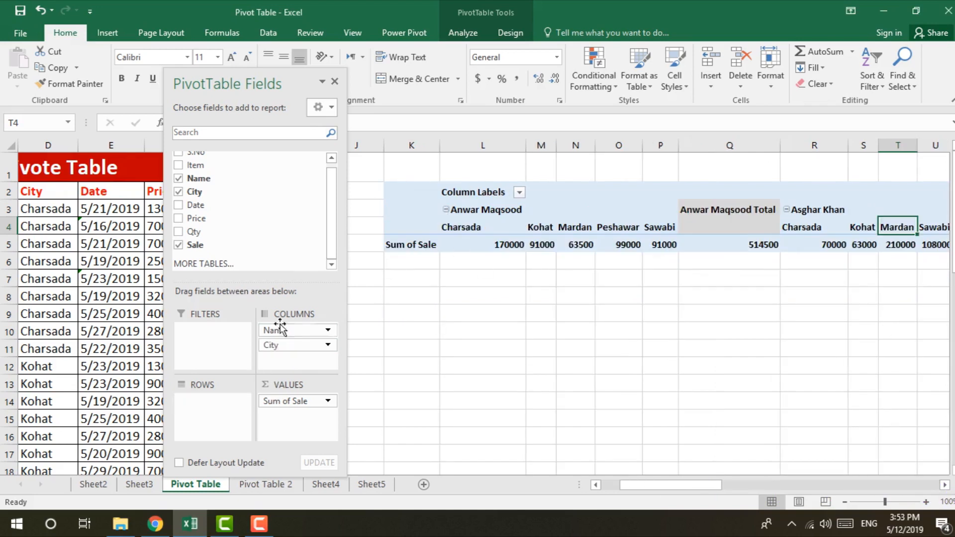
left_click_drag(292, 331, 202, 411)
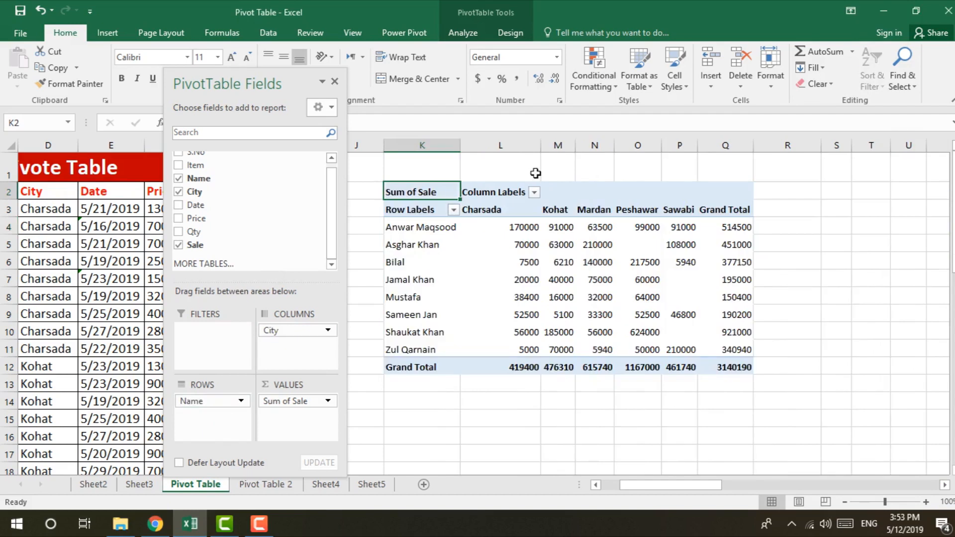
left_click(419, 214)
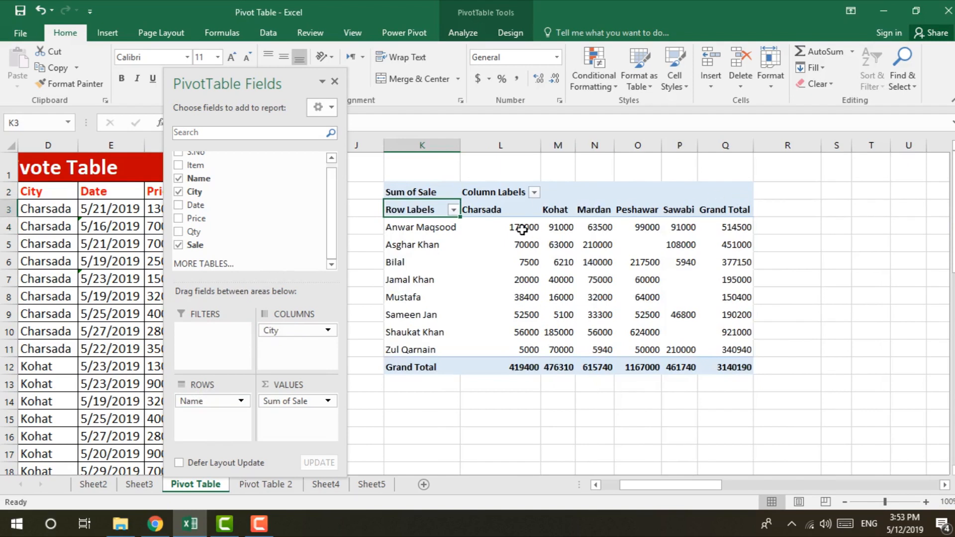
- Drill into the first salesperson's Mardan sales in cell N4 and fit the Date column of the resulting detail table
mouse_move(516, 230)
mouse_move(602, 227)
double_click(602, 227)
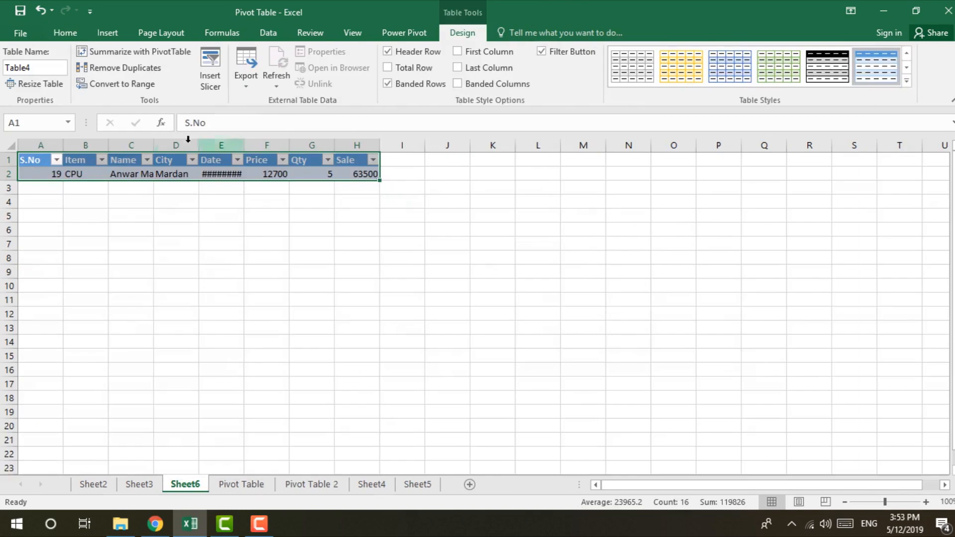
double_click(244, 145)
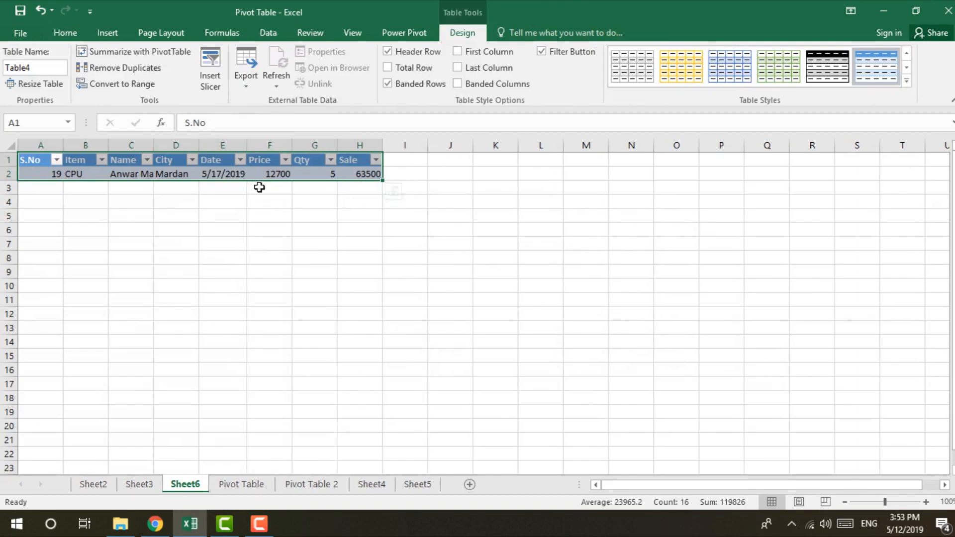
left_click(219, 227)
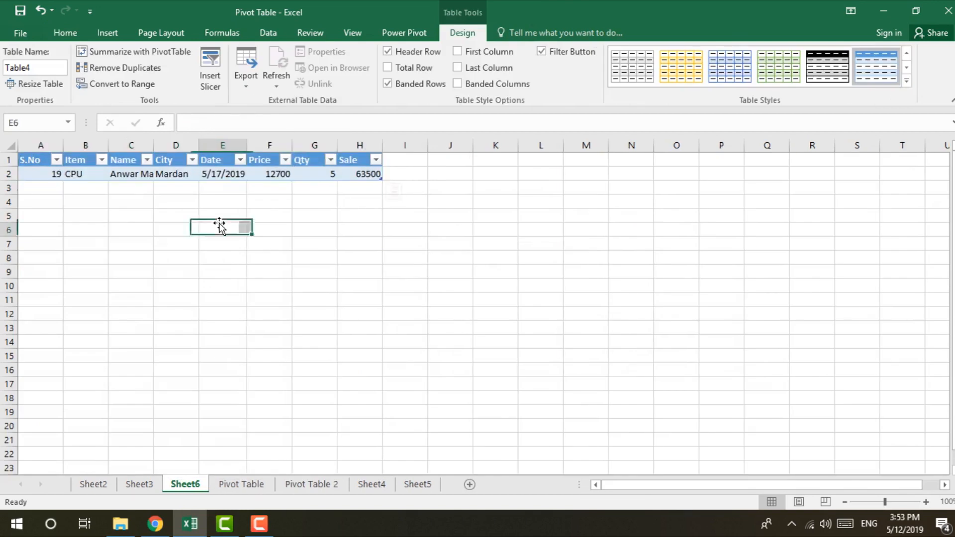
- Delete the Mardan detail sheet Sheet6 from the workbook
right_click(185, 484)
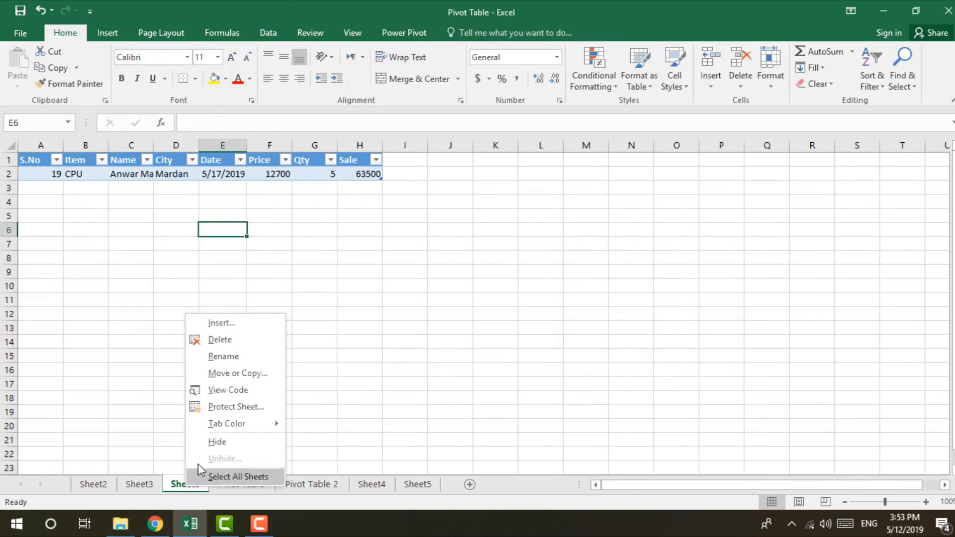
left_click(219, 340)
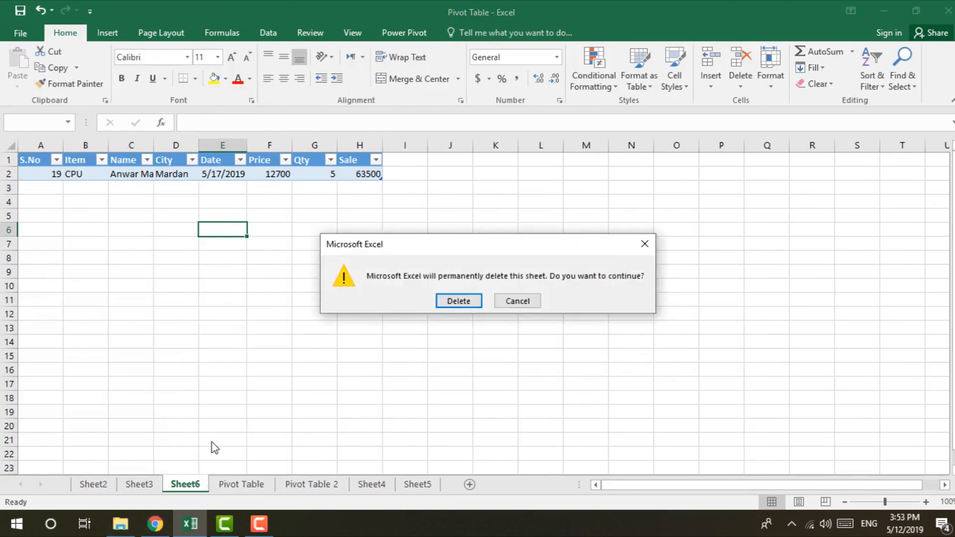
left_click(457, 301)
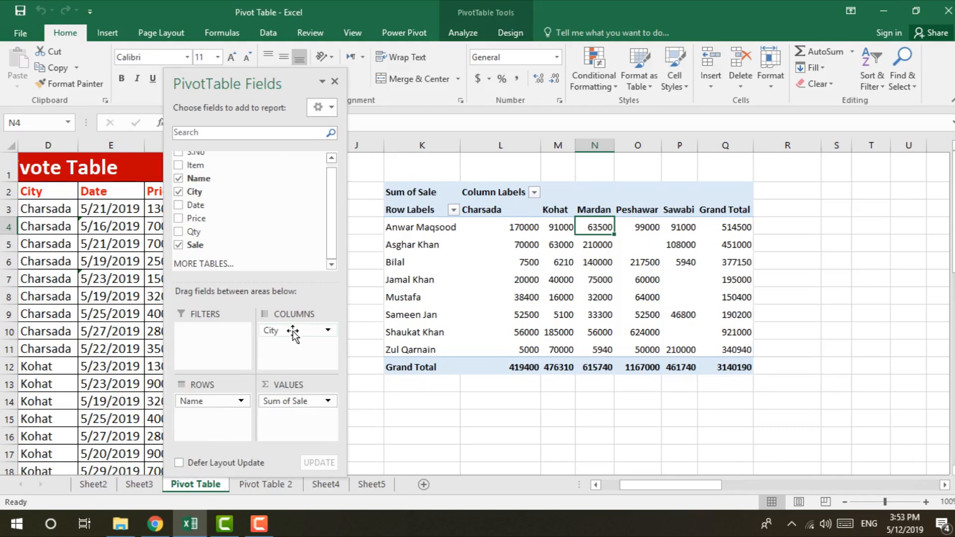
- Clear the PivotTable by removing City from the columns, Name from the rows and Sum of Sale from the values
left_click_drag(286, 334, 251, 242)
left_click_drag(209, 403, 313, 234)
left_click_drag(285, 401, 264, 241)
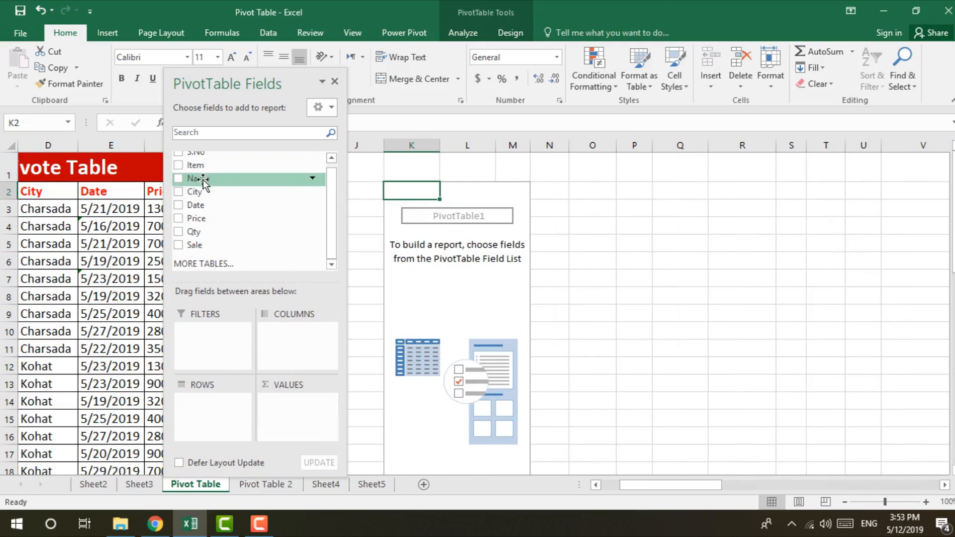
- Rebuild the PivotTable with Name in the rows, Item in the columns and the sum of Price in the values
left_click_drag(203, 184, 215, 403)
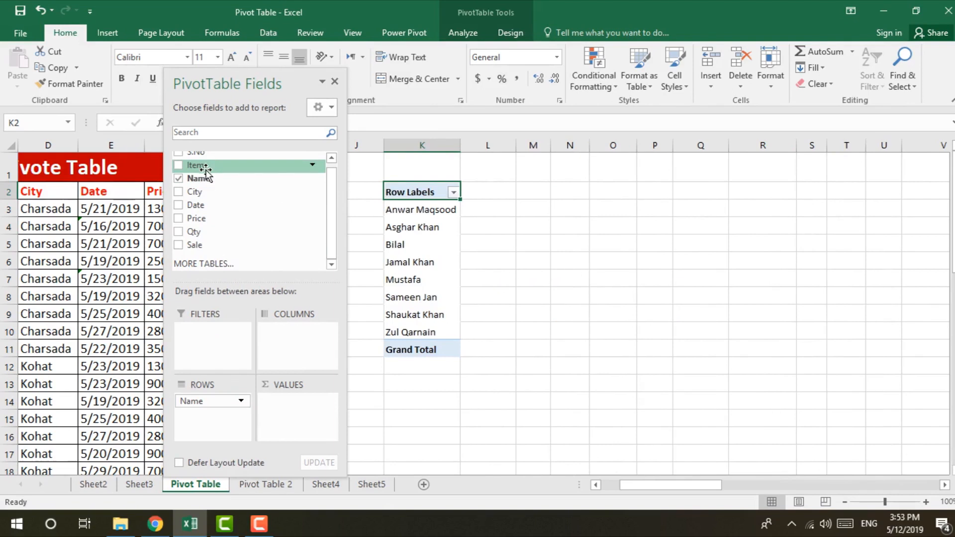
left_click_drag(206, 169, 278, 352)
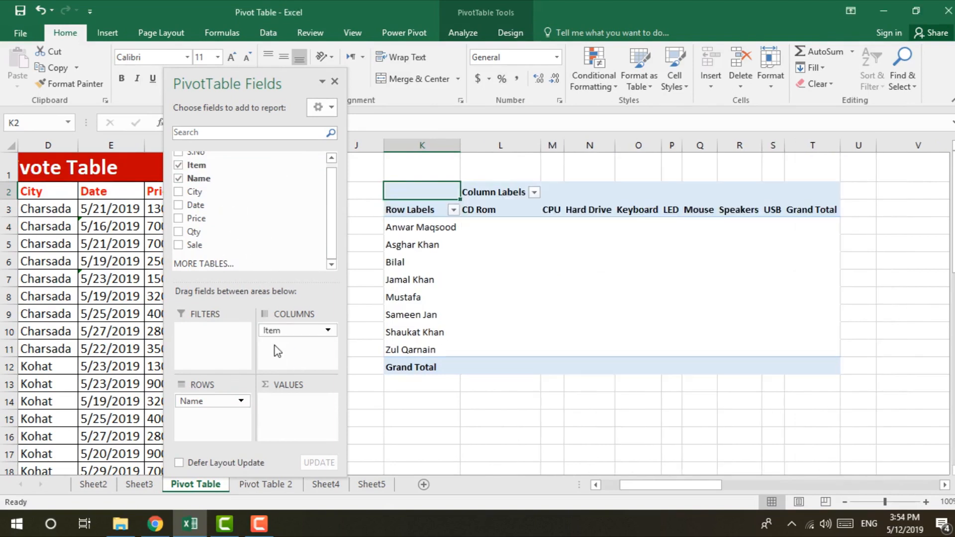
left_click_drag(199, 222, 301, 406)
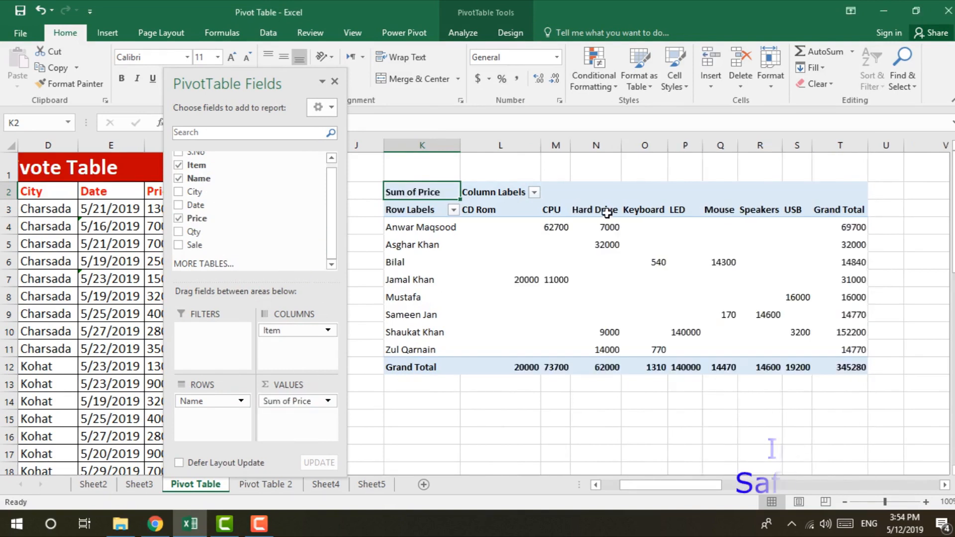
- Replace Item in the PivotTable's columns with Qty, and add Price beneath it as a second column field
mouse_move(576, 229)
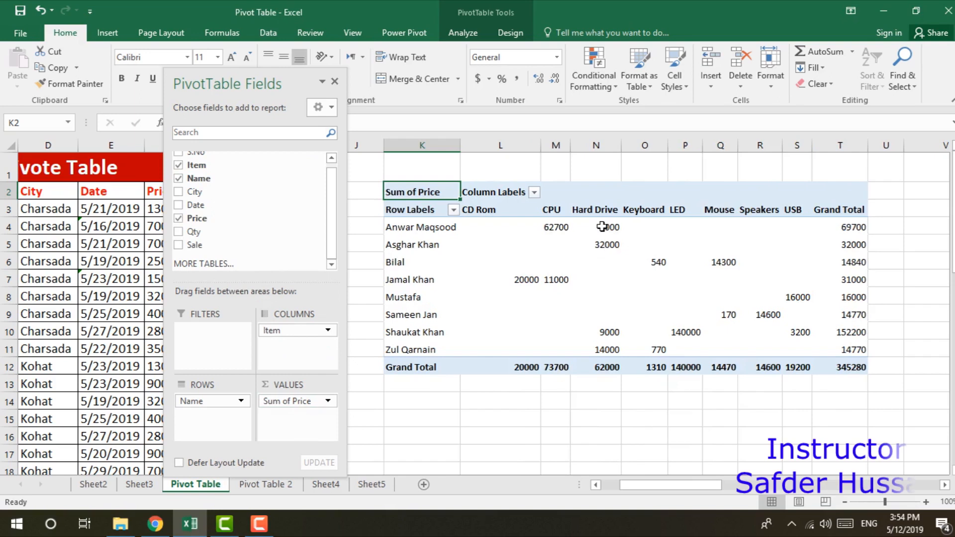
mouse_move(857, 230)
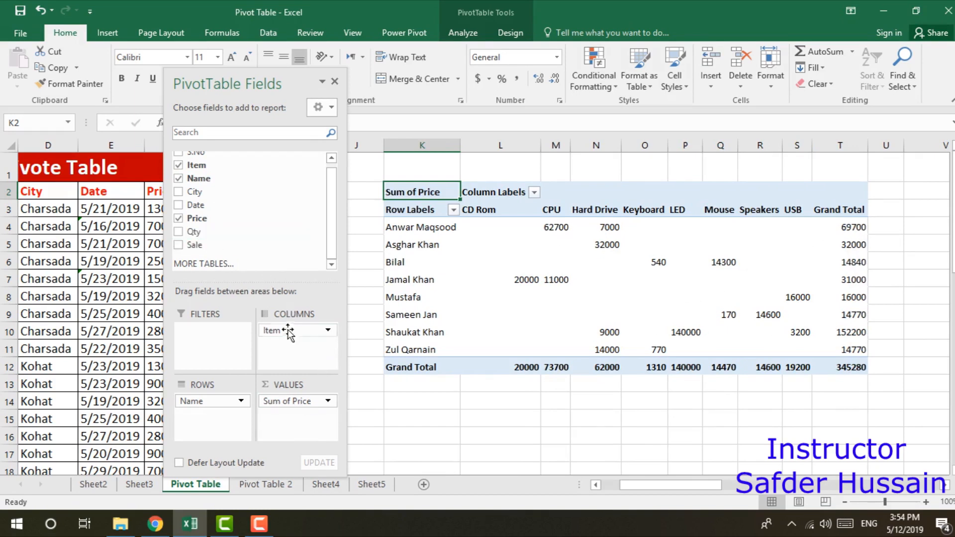
left_click_drag(291, 333, 254, 209)
left_click_drag(197, 232, 296, 346)
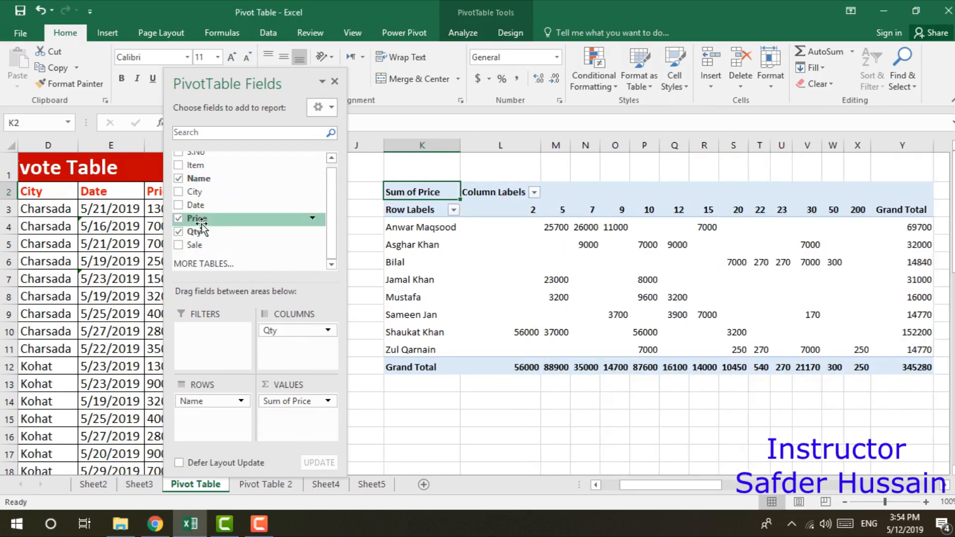
left_click_drag(204, 222, 278, 348)
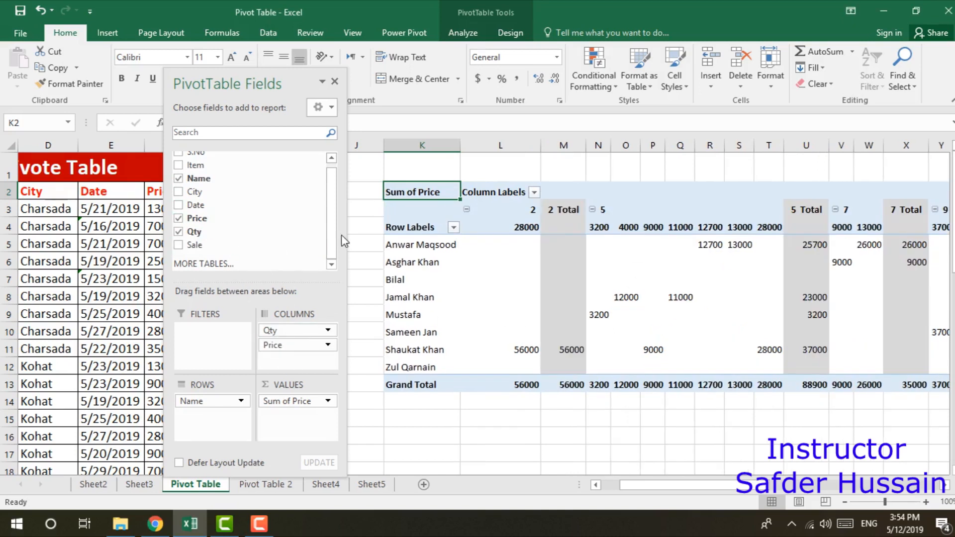
- Remove the Price and Qty fields from the PivotTable's columns
left_click_drag(293, 345, 252, 230)
left_click_drag(275, 330, 238, 233)
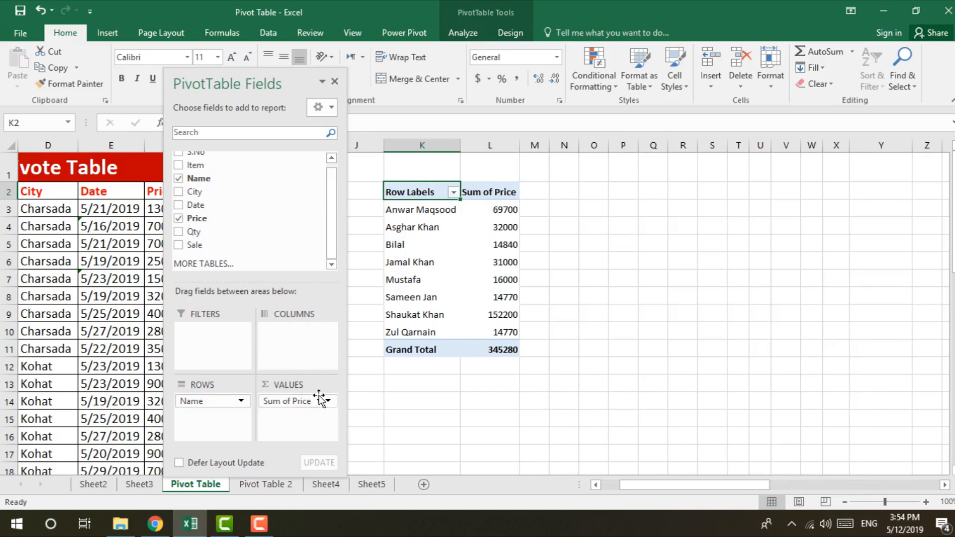
- Change the PivotTable's Price value field to be summarised by Count
mouse_move(503, 226)
left_click(328, 401)
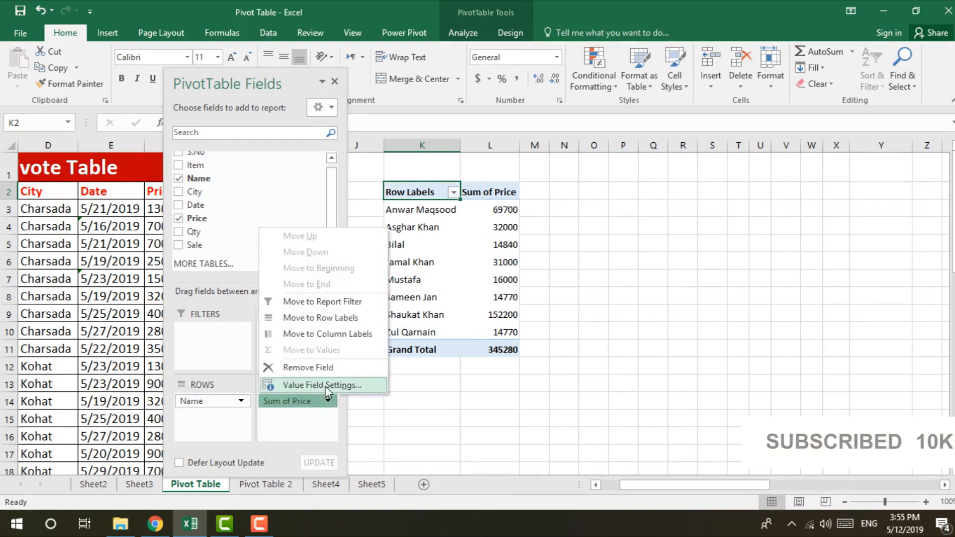
left_click(326, 387)
left_click_drag(285, 156, 165, 62)
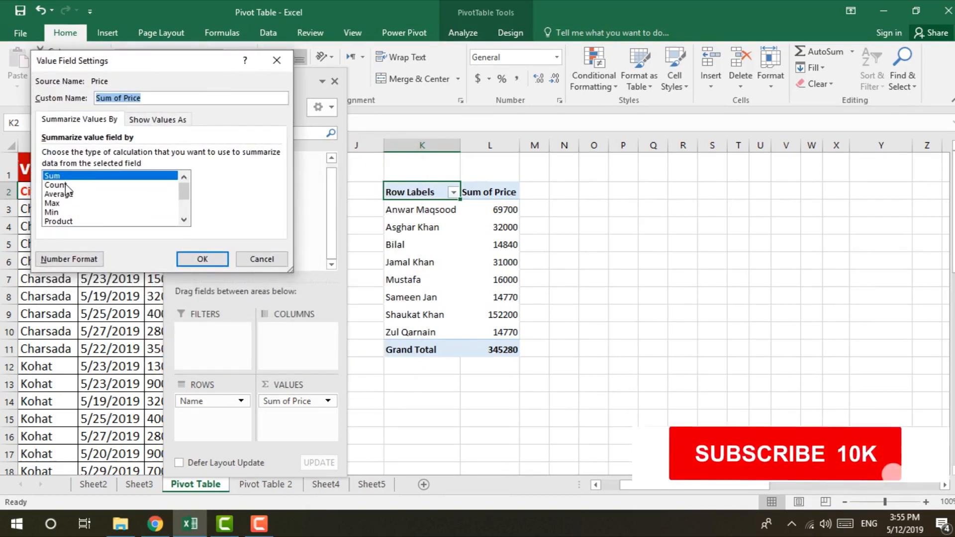
left_click(82, 186)
left_click(202, 259)
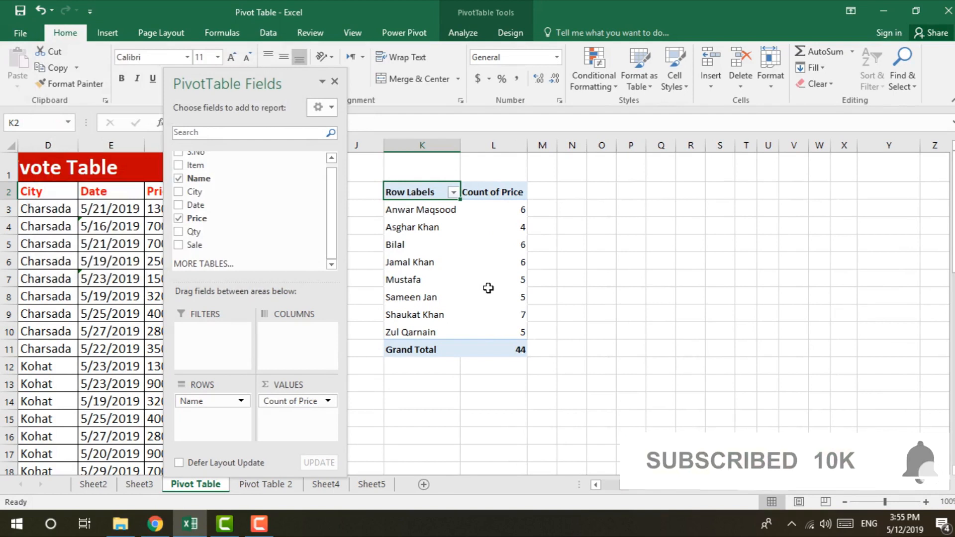
- Drill into the records behind the first salesperson's price count and delete the resulting detail sheet
left_click(511, 210)
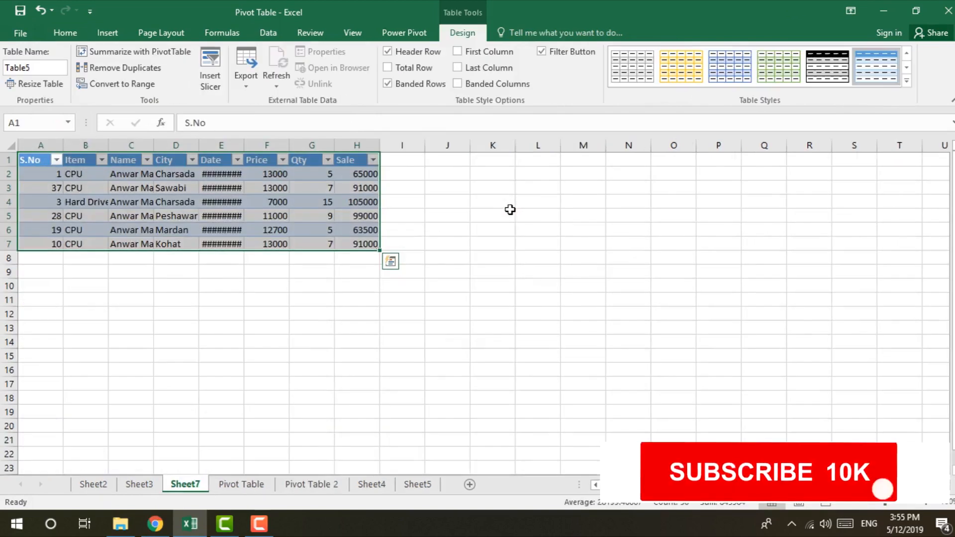
double_click(511, 210)
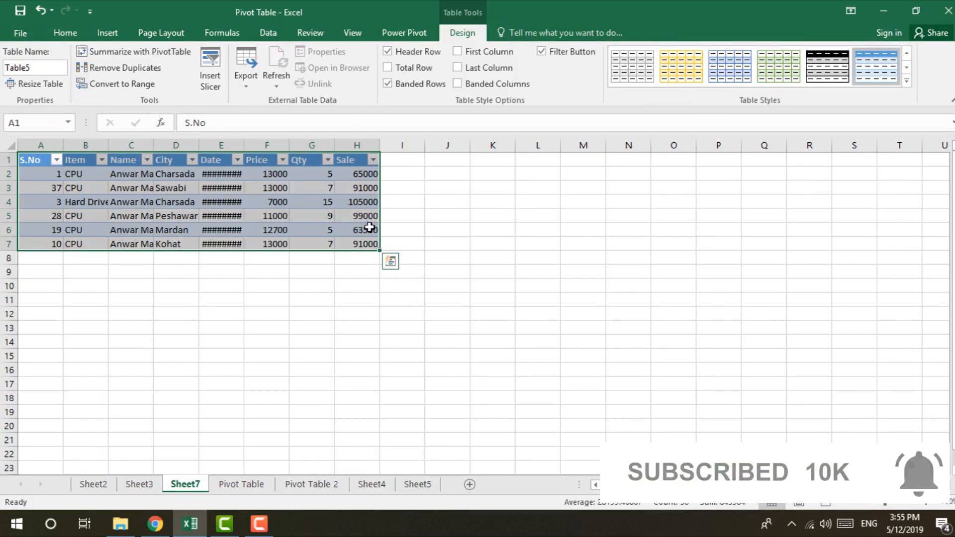
right_click(183, 487)
left_click(209, 333)
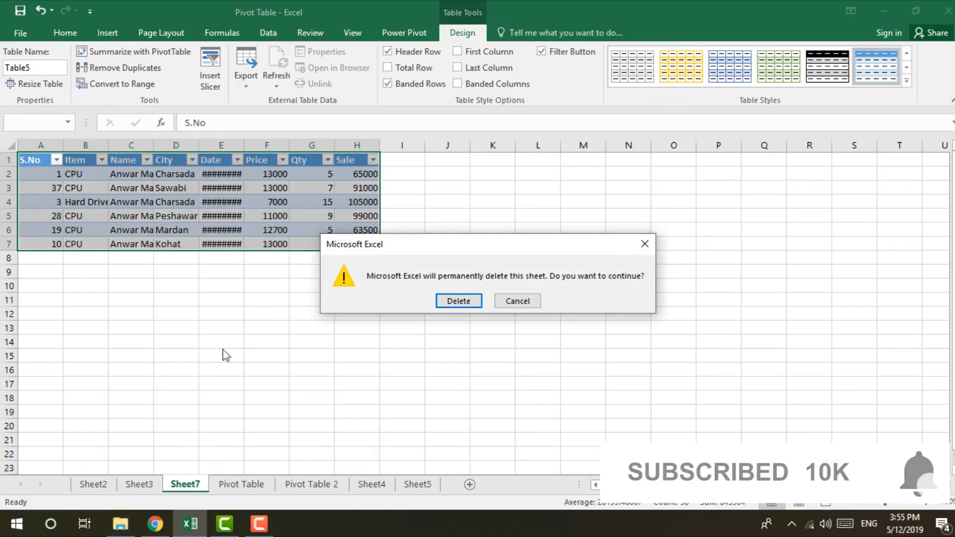
left_click(459, 301)
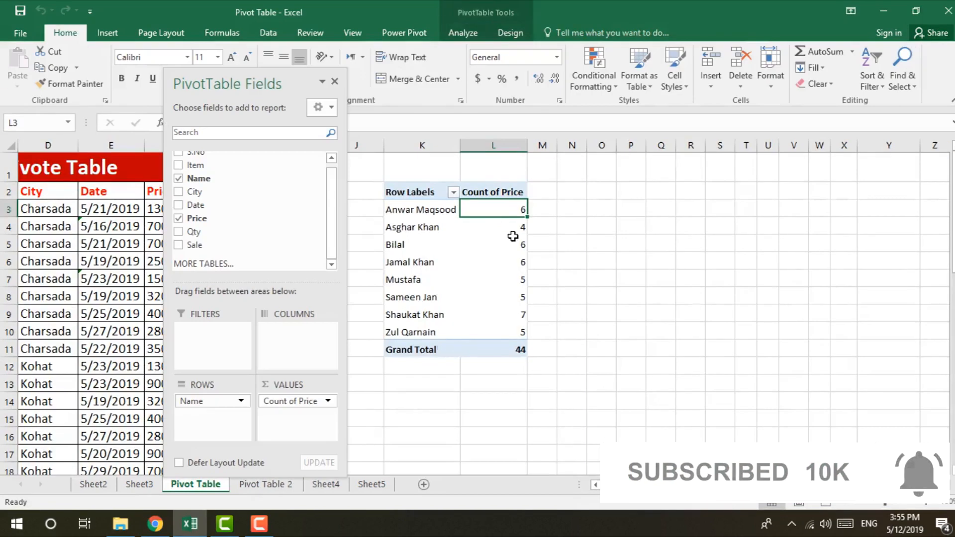
- Set the PivotTable's Price value field back to being summarised by Sum
left_click(328, 402)
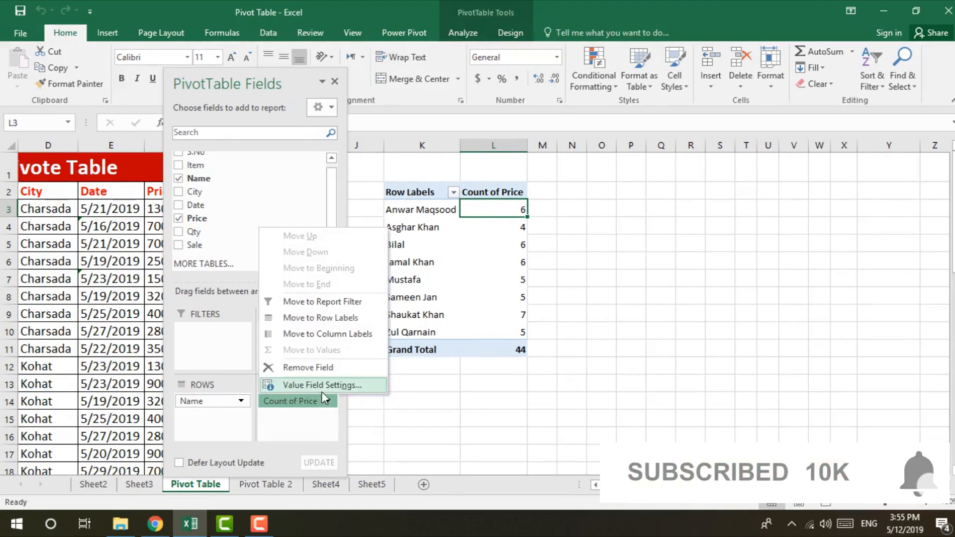
left_click(324, 387)
left_click(85, 177)
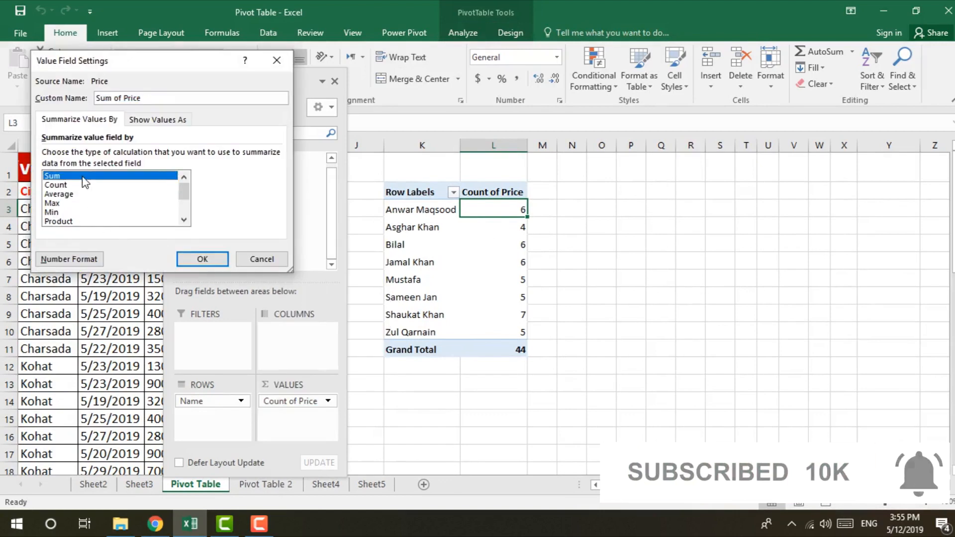
left_click(213, 259)
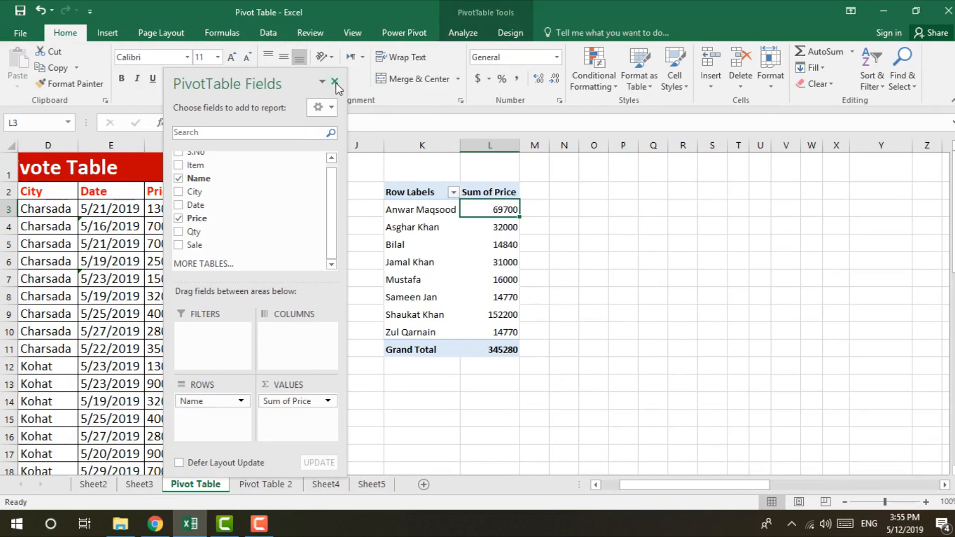
- Close the PivotTable field list, show it again and close it once more
left_click_drag(271, 85, 399, 48)
left_click(411, 47)
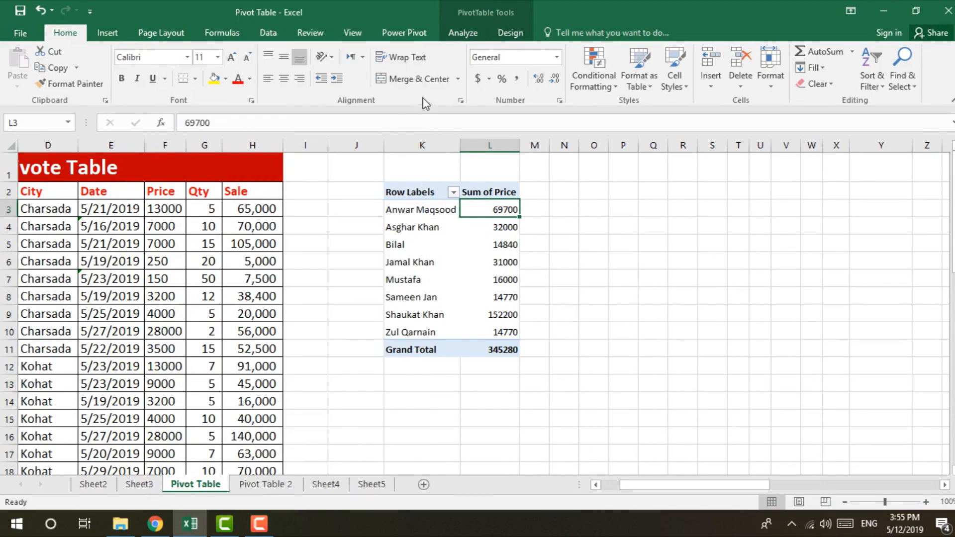
left_click(463, 33)
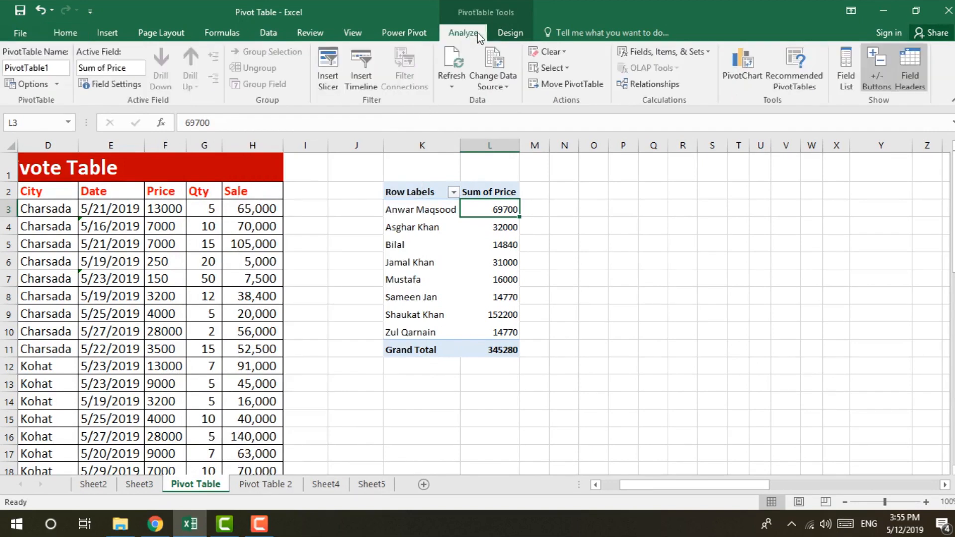
left_click(511, 34)
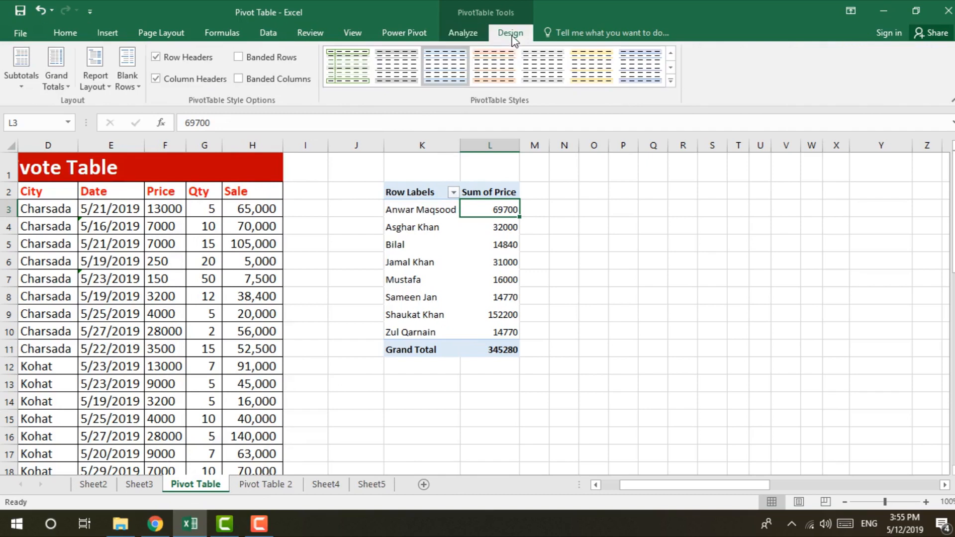
left_click(471, 35)
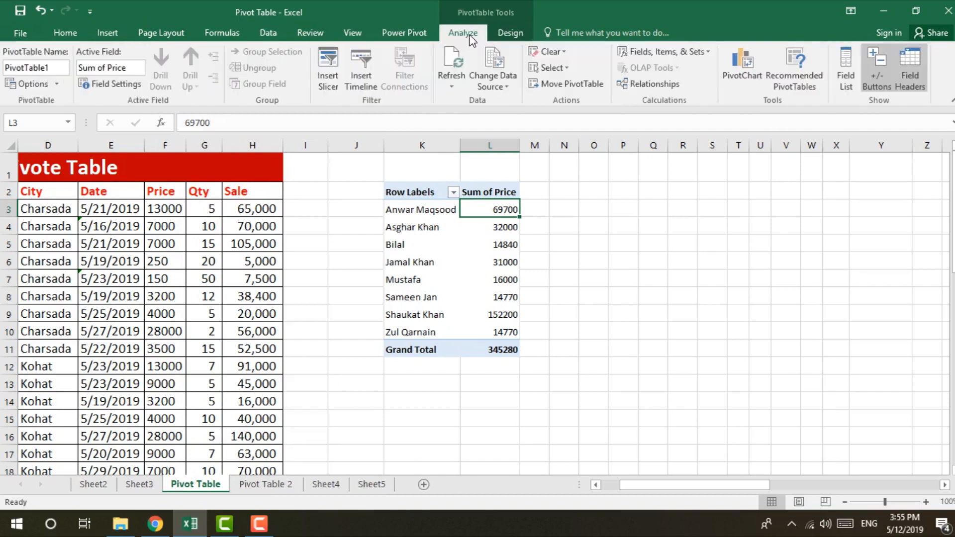
left_click(848, 85)
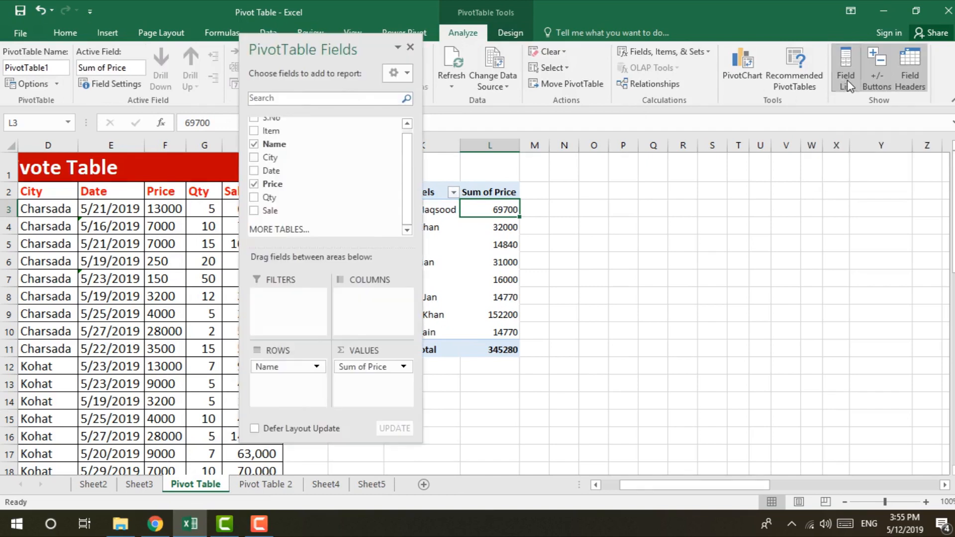
left_click(411, 47)
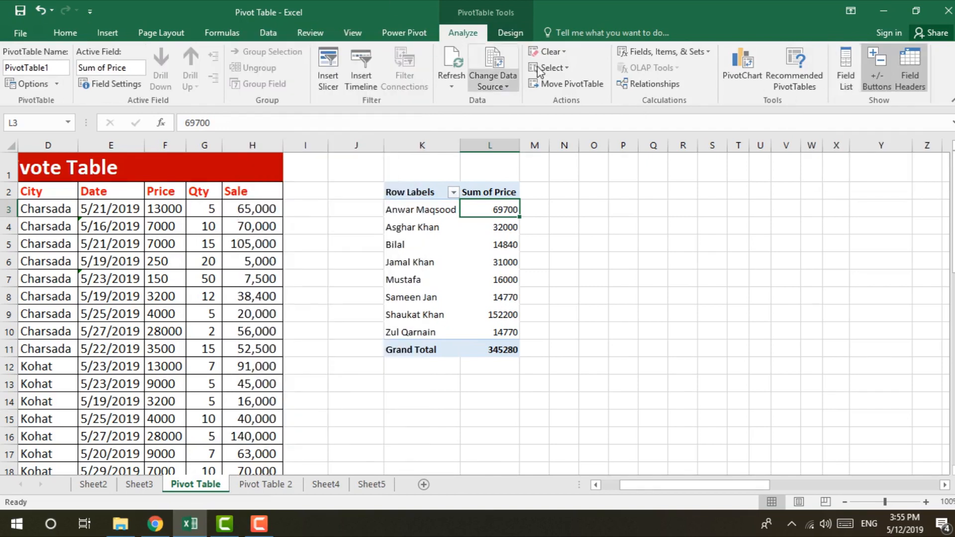
- Reopen the PivotTable field list, add City to the columns and close the list
left_click(507, 39)
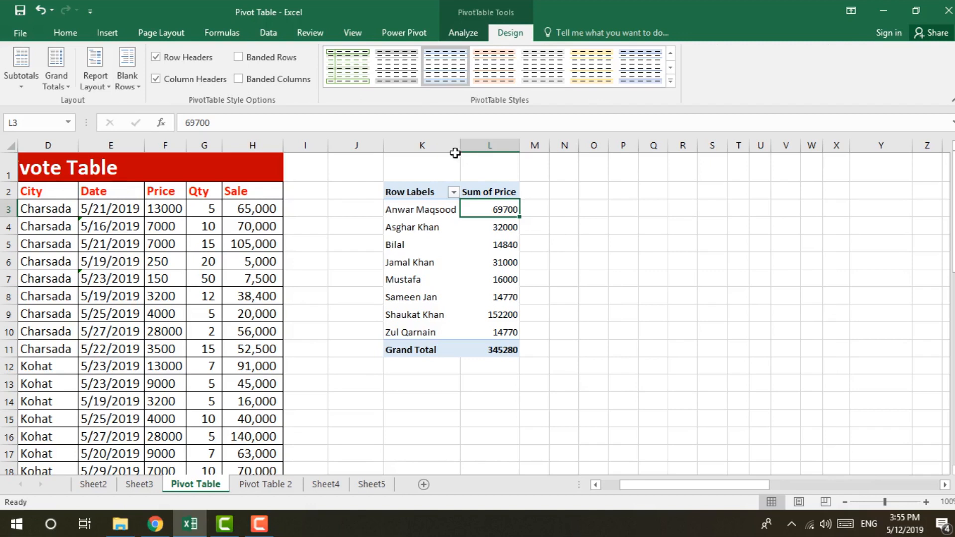
left_click(428, 196)
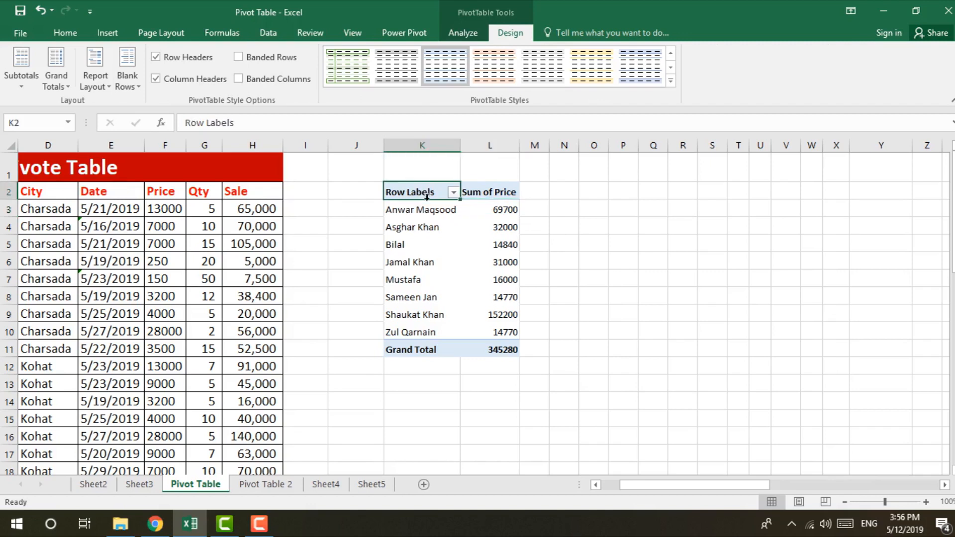
left_click(463, 33)
left_click(846, 73)
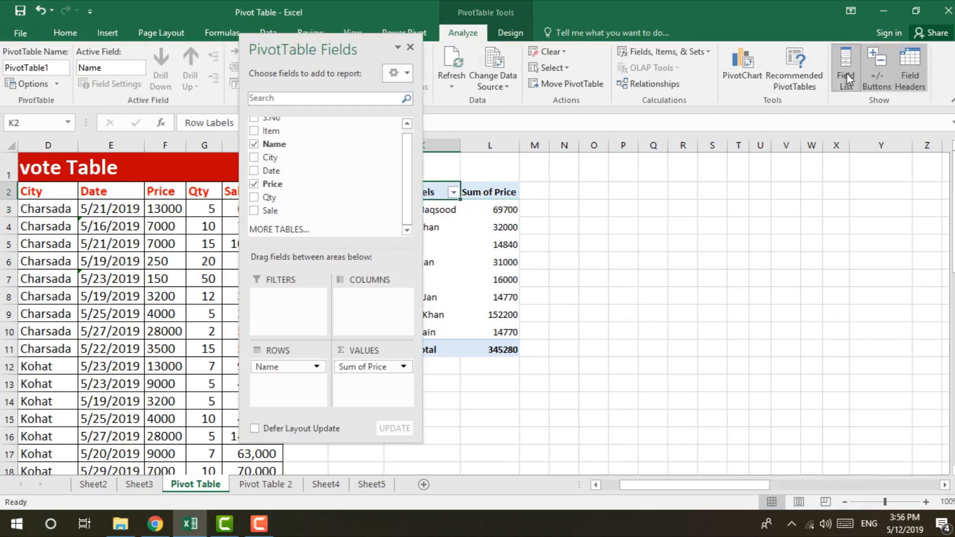
left_click(292, 372)
left_click(393, 316)
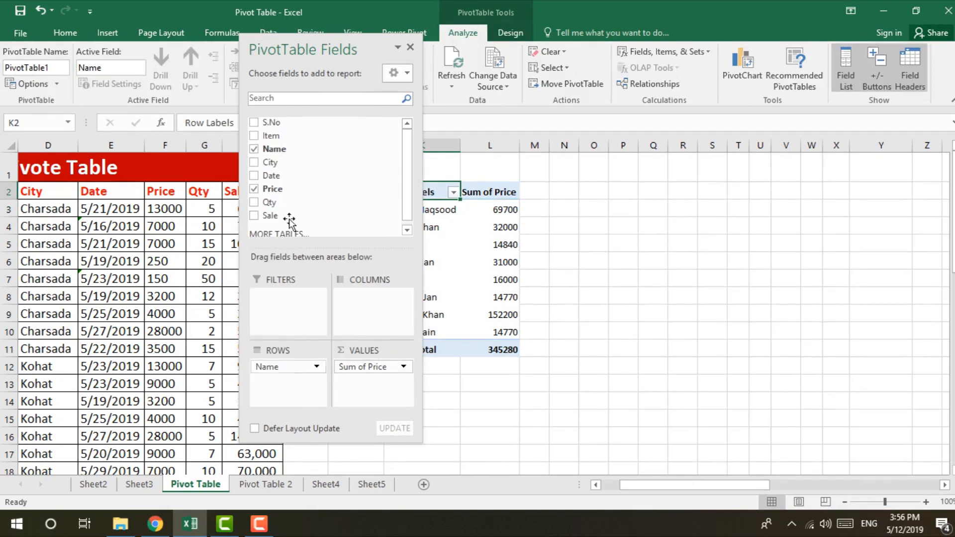
left_click_drag(299, 164, 378, 299)
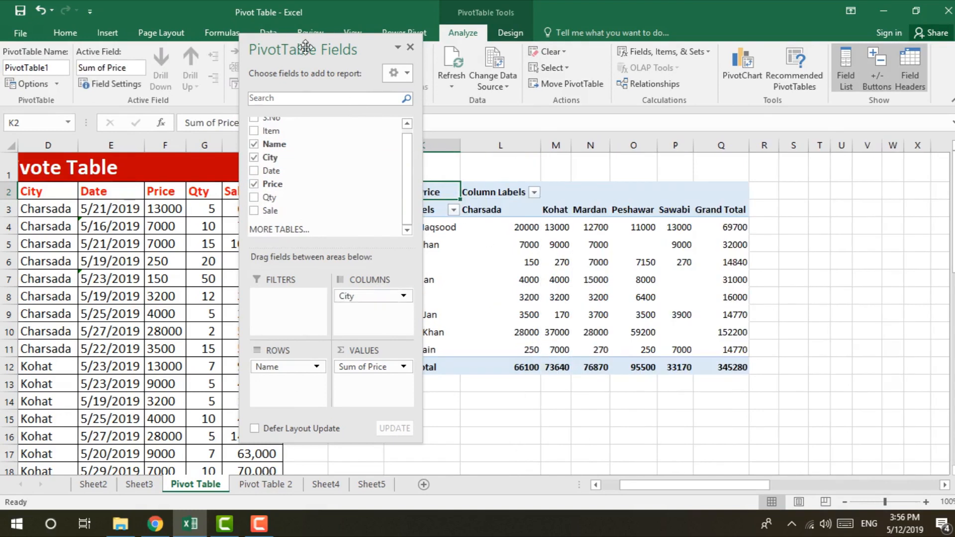
left_click_drag(305, 47, 195, 54)
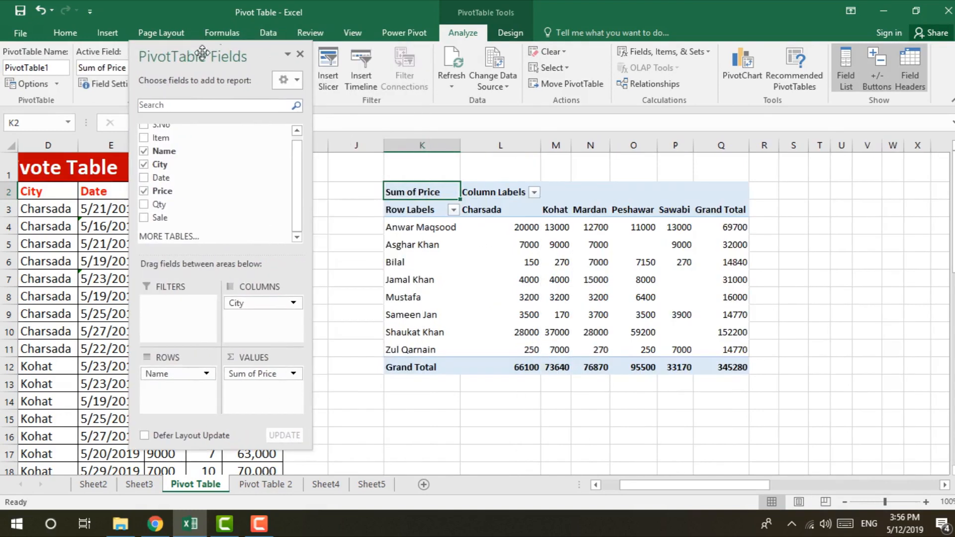
left_click(510, 34)
left_click(300, 55)
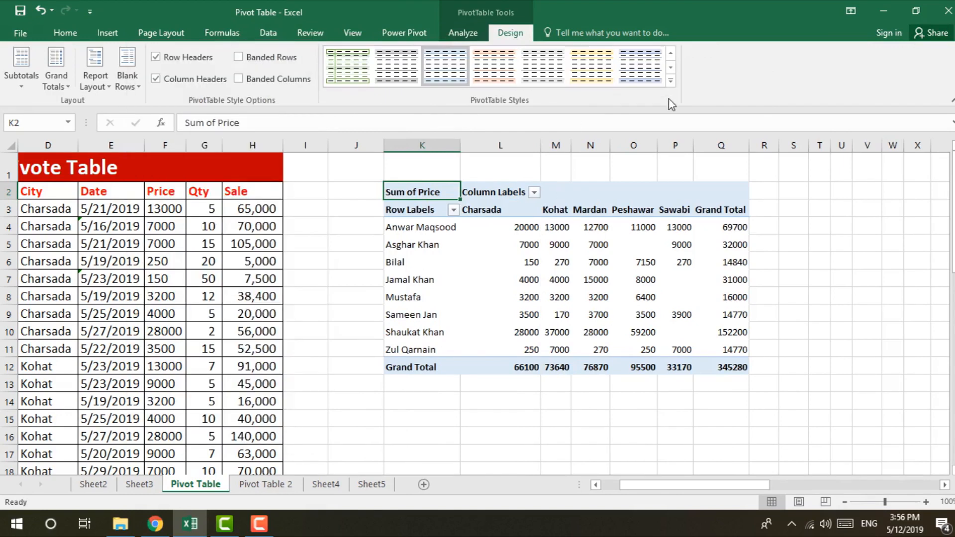
- Apply the lighter blue Medium PivotTable style with a solid header, and switch Row Headers off and back on
left_click(672, 81)
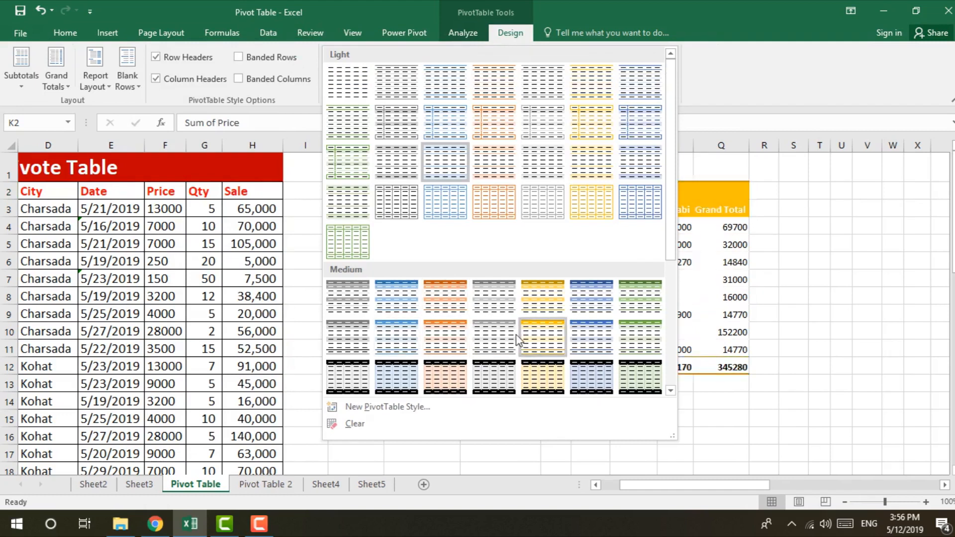
left_click(409, 341)
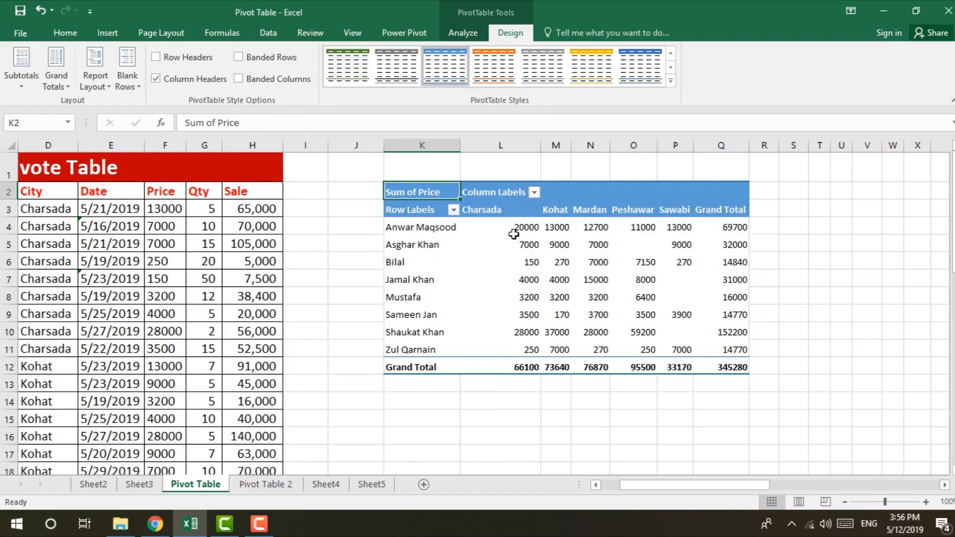
left_click(519, 240)
left_click(188, 58)
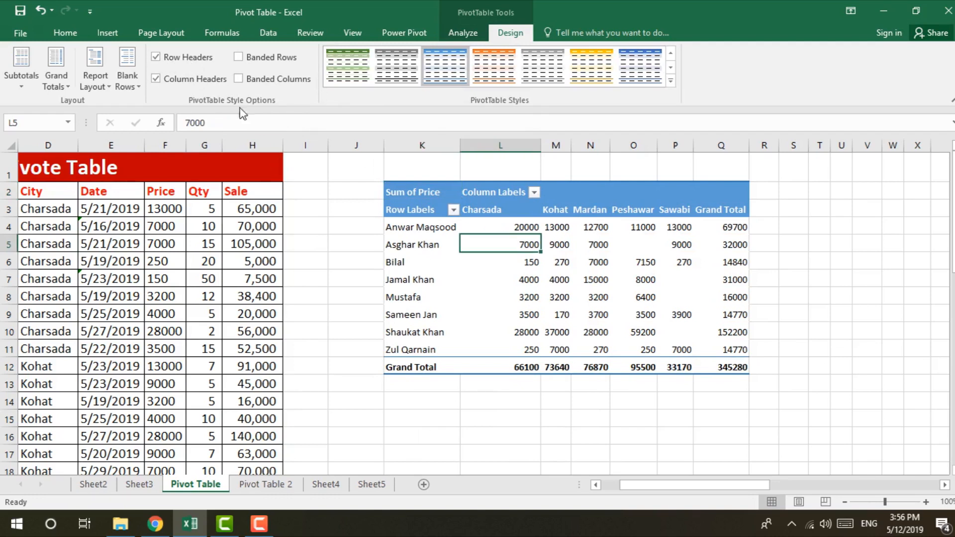
- Apply the orange Medium style to the PivotTable and try Banded Rows on and off
left_click(509, 81)
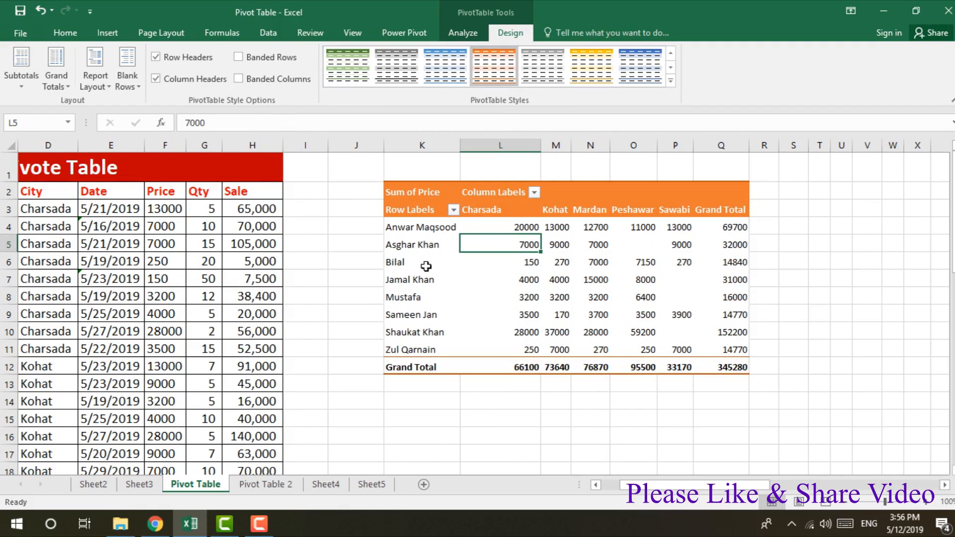
left_click(257, 61)
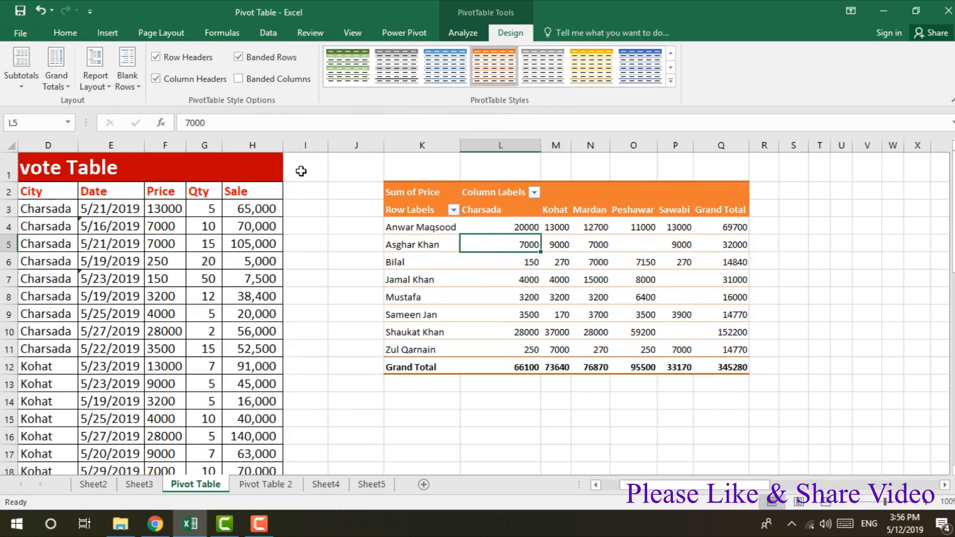
left_click(259, 59)
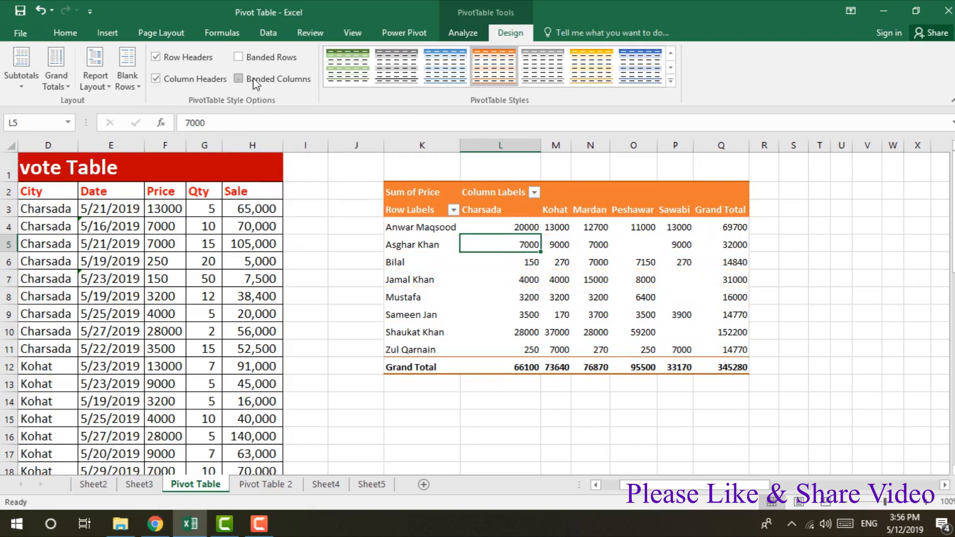
- Enable Banded Columns for the PivotTable and apply the dark blue Medium style with a solid header
left_click(251, 80)
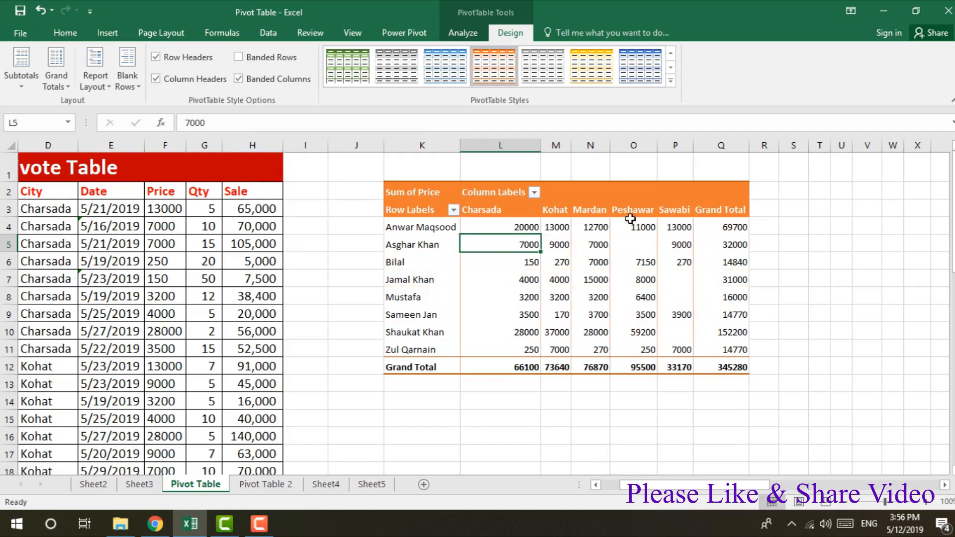
left_click(636, 70)
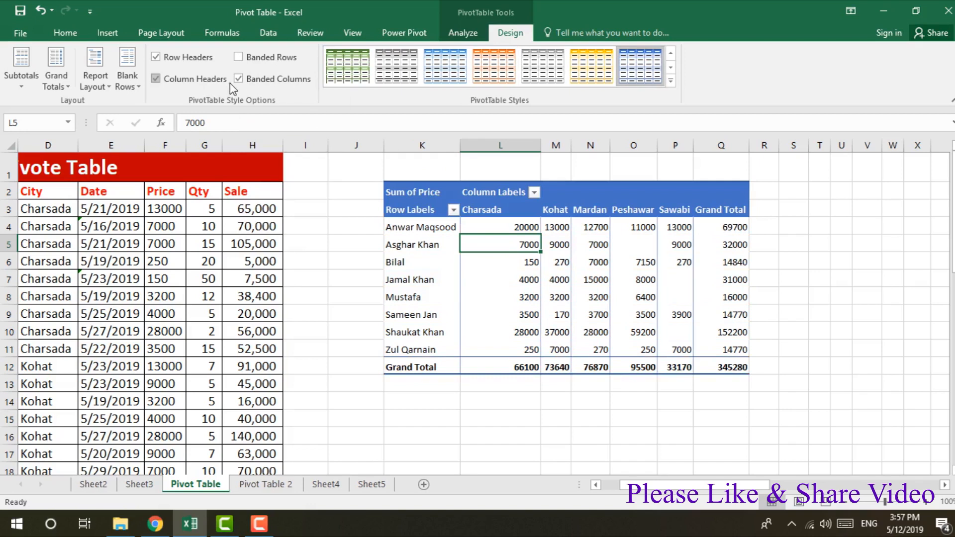
- Toggle the PivotTable's Column Headers formatting off and on repeatedly, leaving it enabled
left_click(189, 82)
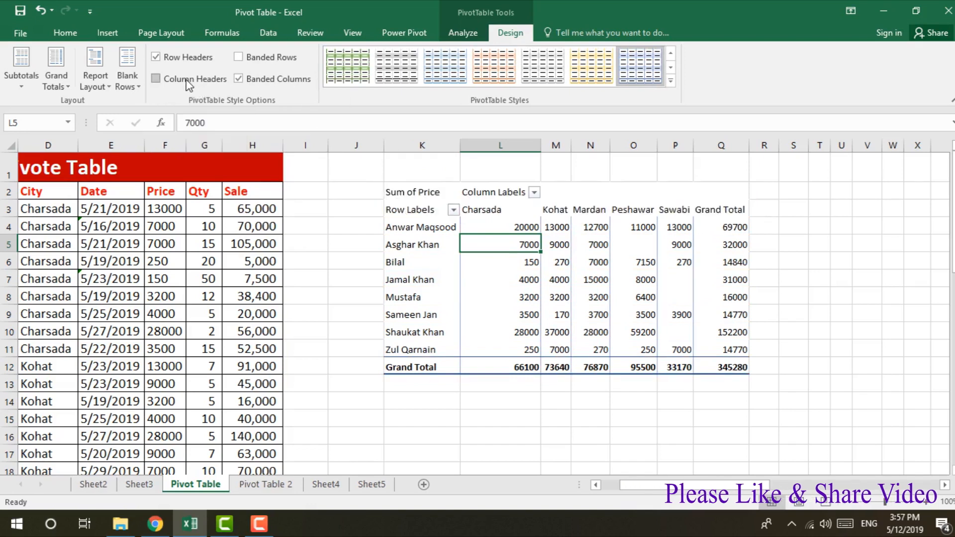
left_click(189, 82)
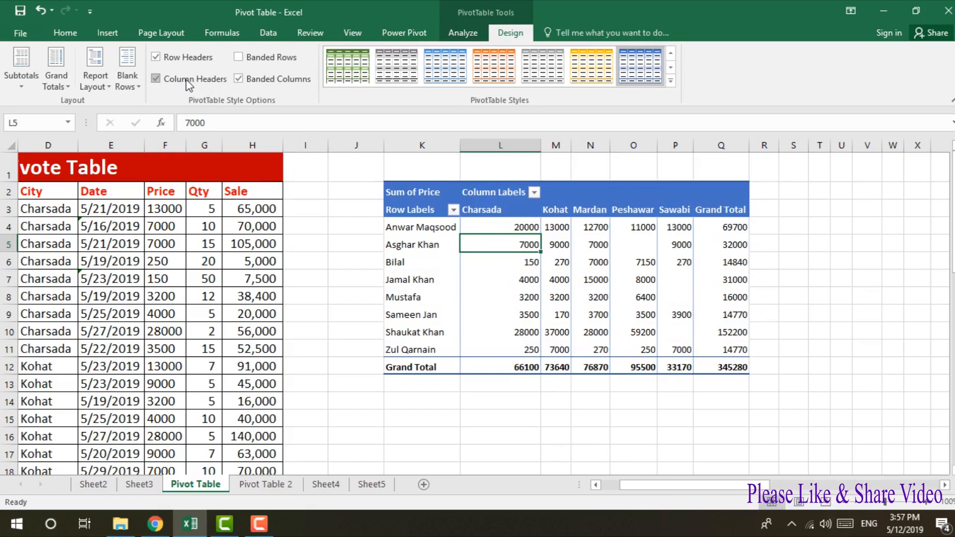
left_click(189, 82)
left_click(189, 82)
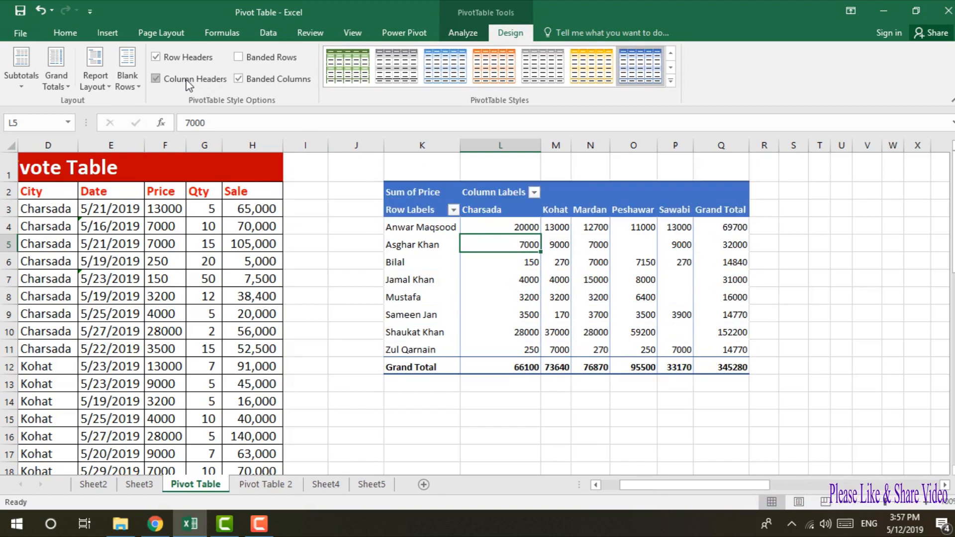
left_click(189, 82)
left_click(189, 82)
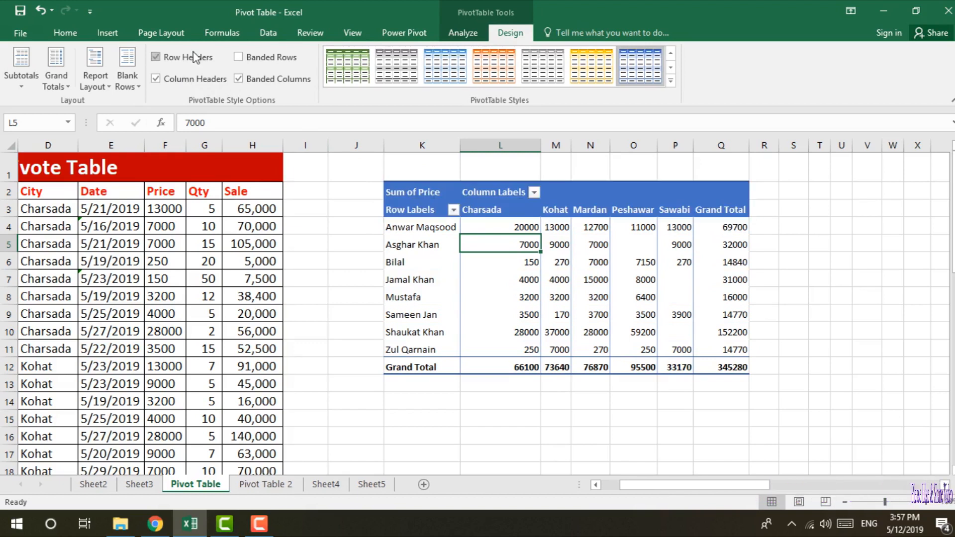
- Toggle the PivotTable's Row Headers formatting off and on, leaving it enabled
left_click(187, 62)
left_click(186, 58)
left_click(185, 57)
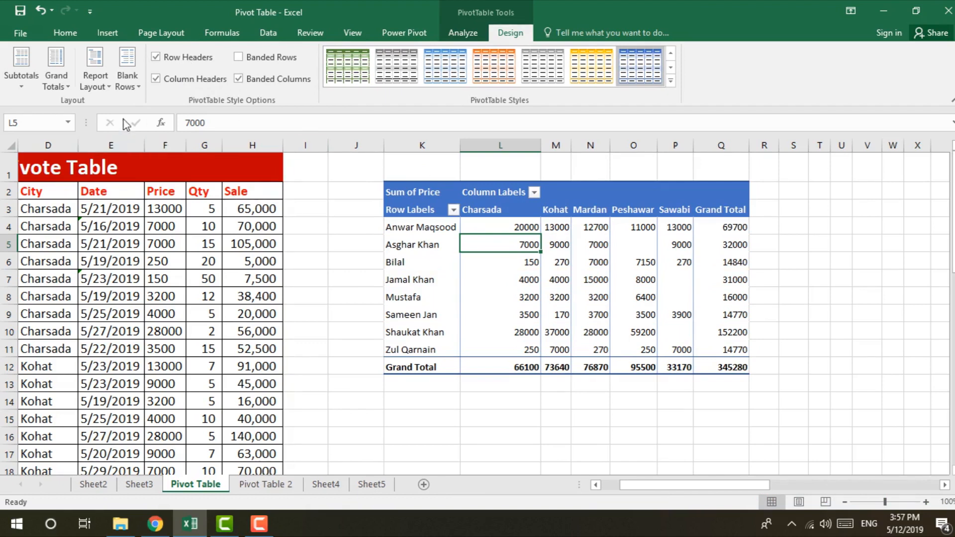
- Try the Outline Form report layout on the PivotTable and undo the layout change
left_click(502, 229)
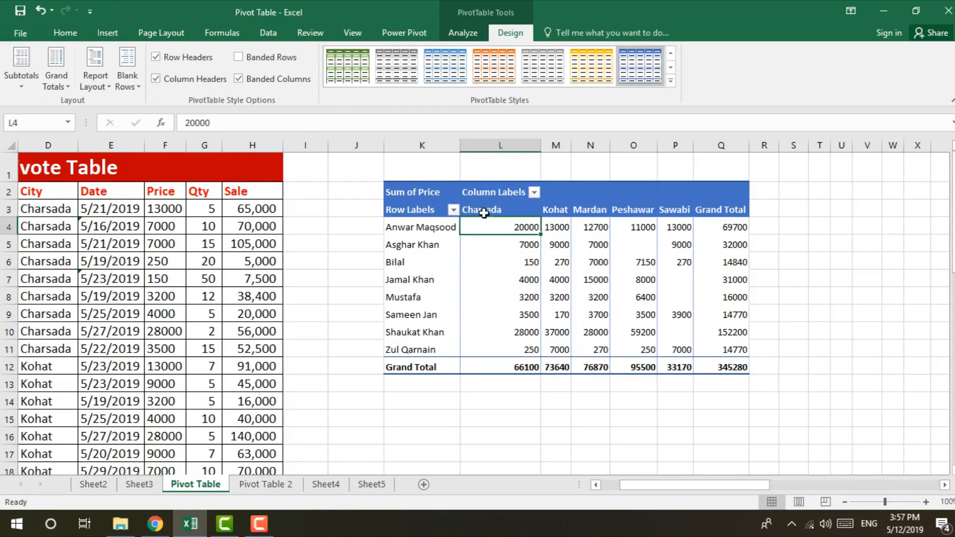
left_click(92, 89)
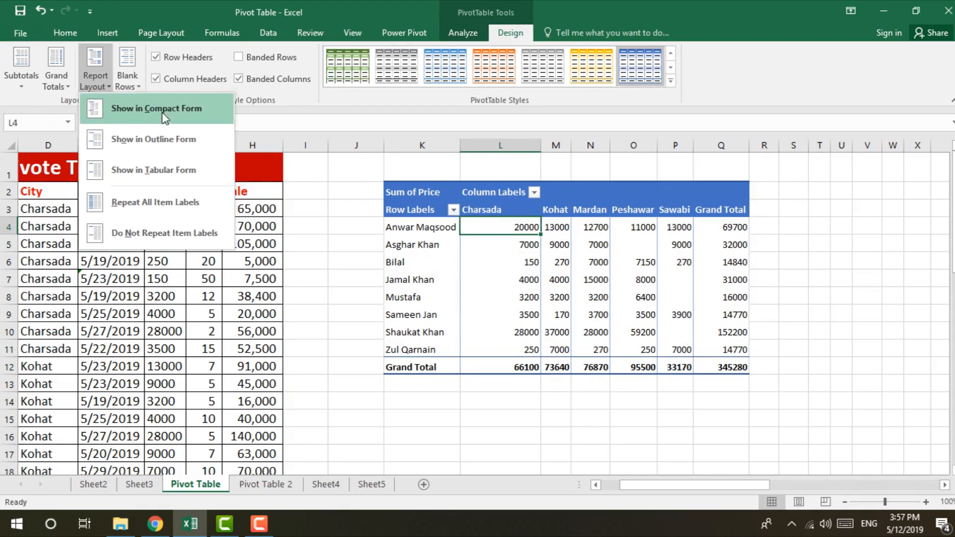
left_click(167, 144)
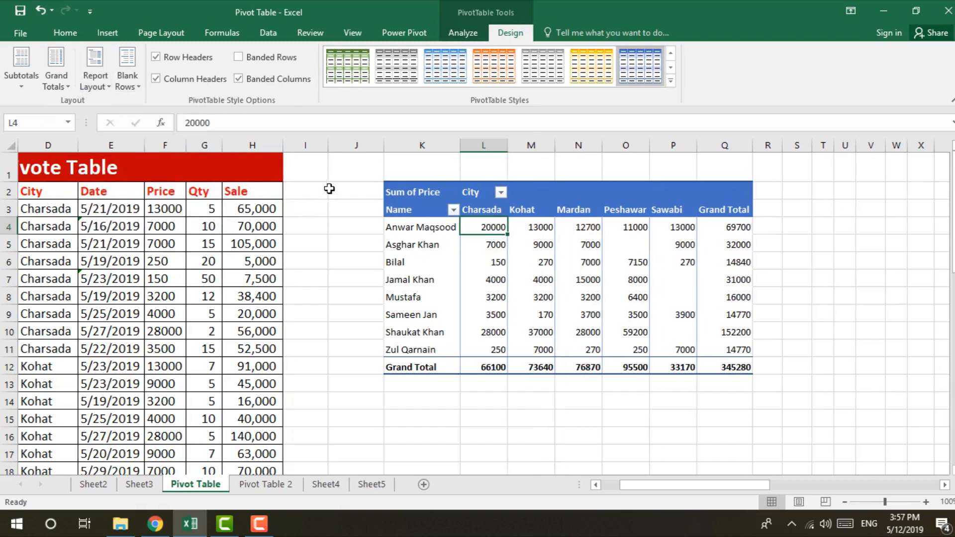
key("ctrl+z")
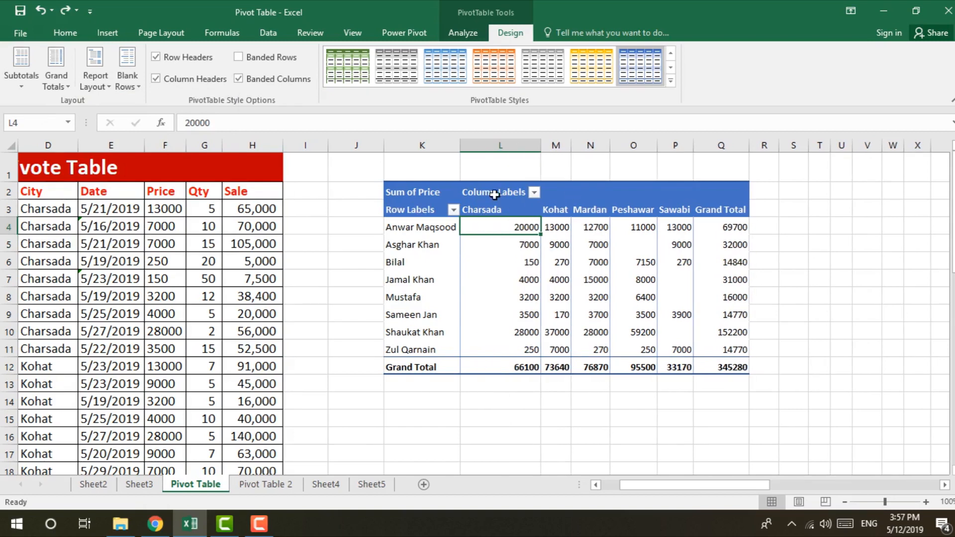
- Show the PivotTable's report layout in Outline Form and switch it to Tabular Form
left_click(109, 94)
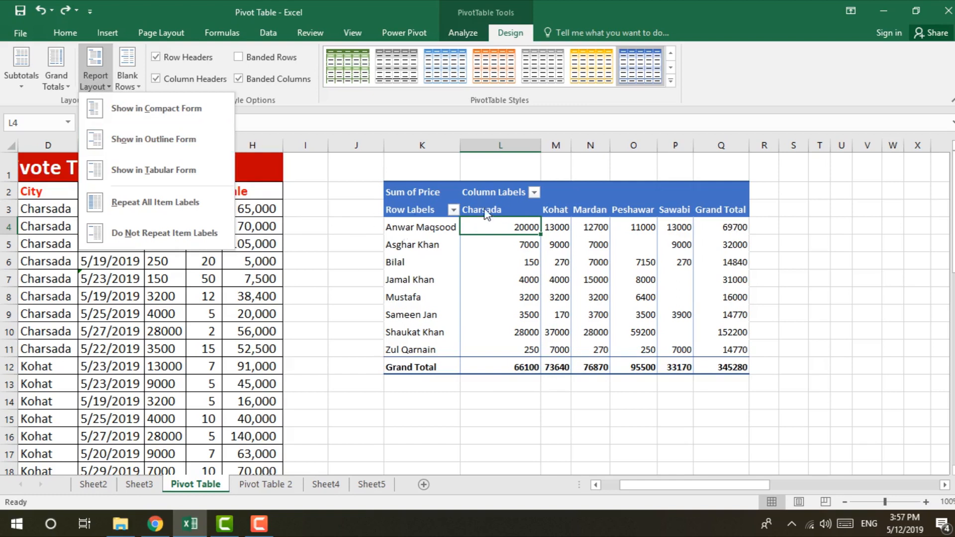
left_click(144, 150)
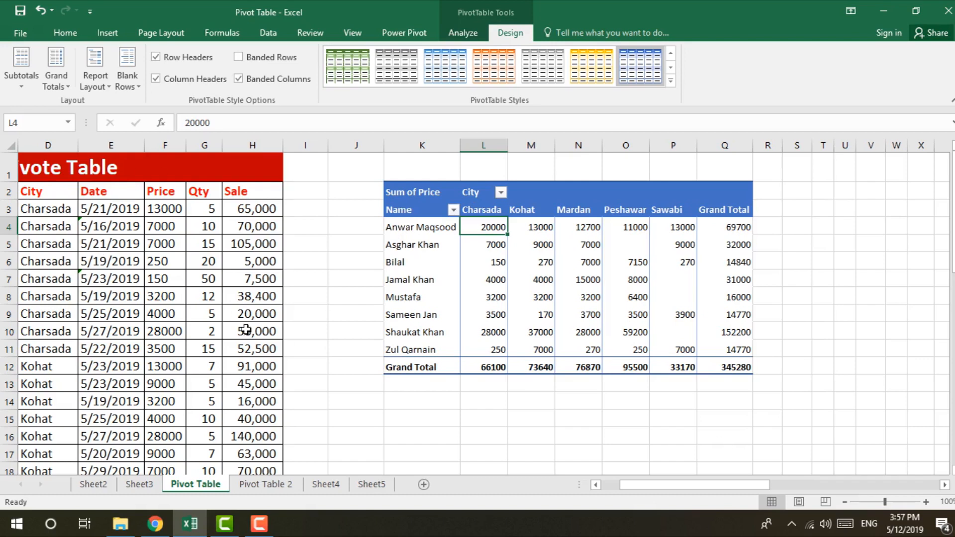
left_click(95, 75)
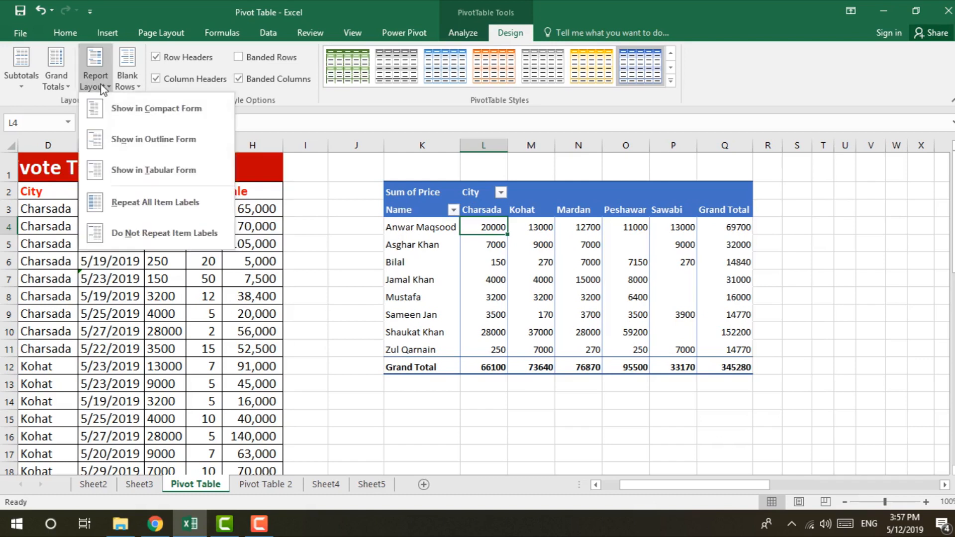
left_click(156, 174)
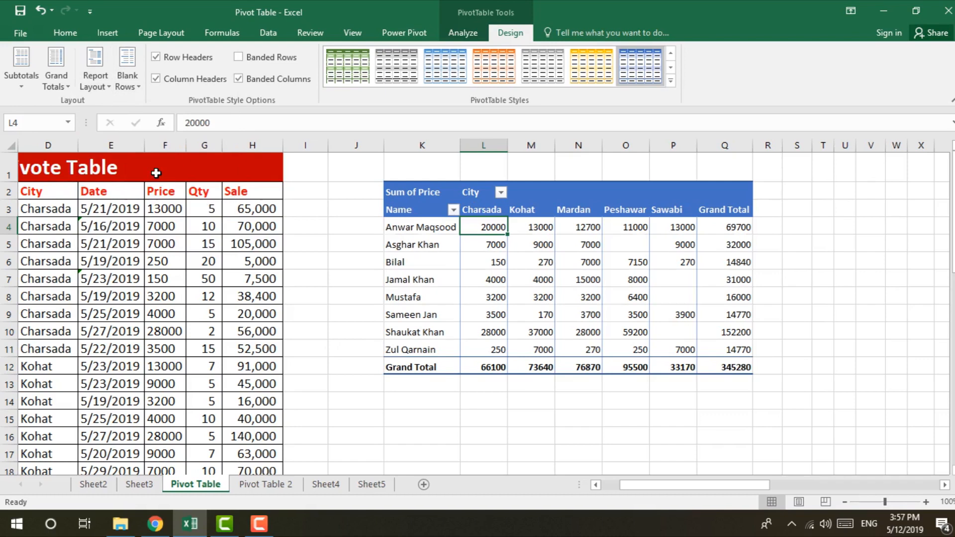
- Try Repeat All Item Labels on the PivotTable's report layout and set it back to Do Not Repeat Item Labels
left_click(94, 80)
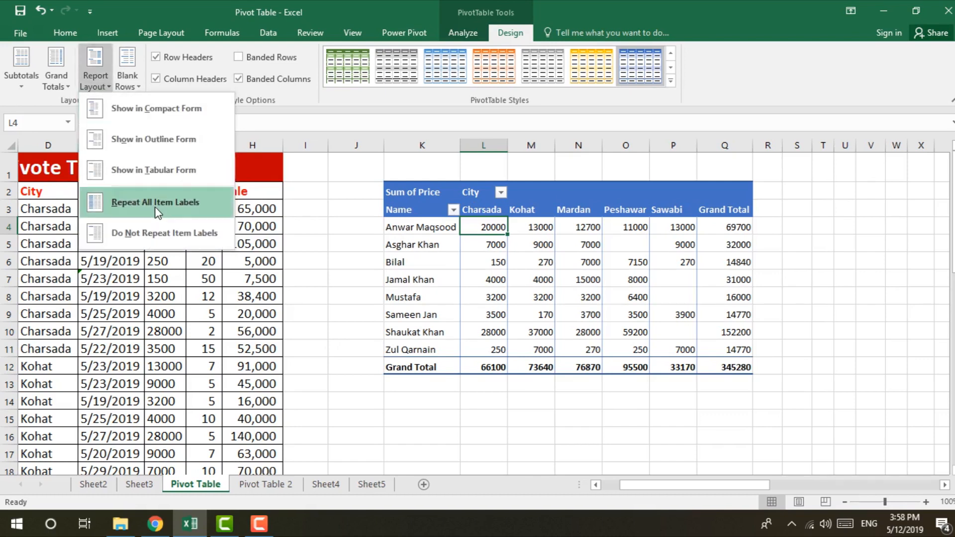
left_click(157, 211)
left_click(96, 80)
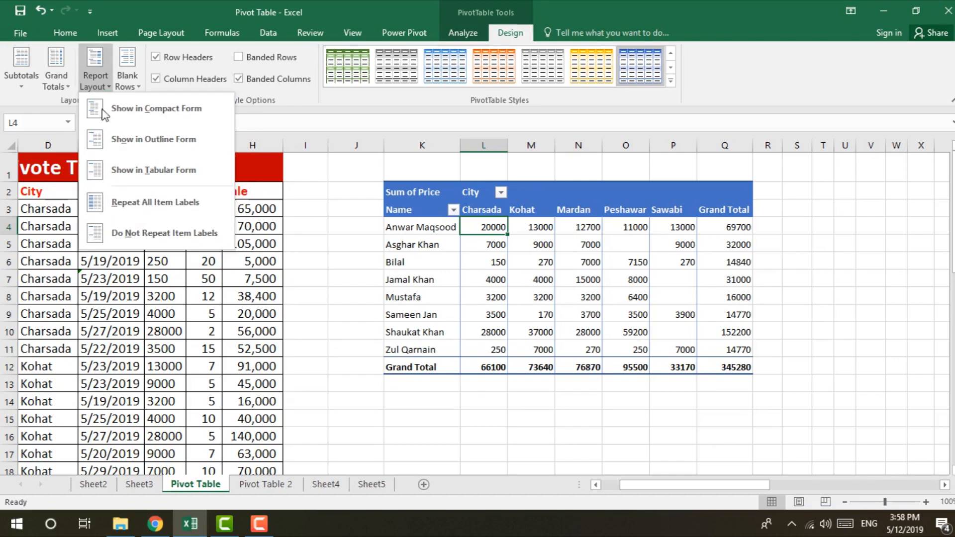
left_click(128, 232)
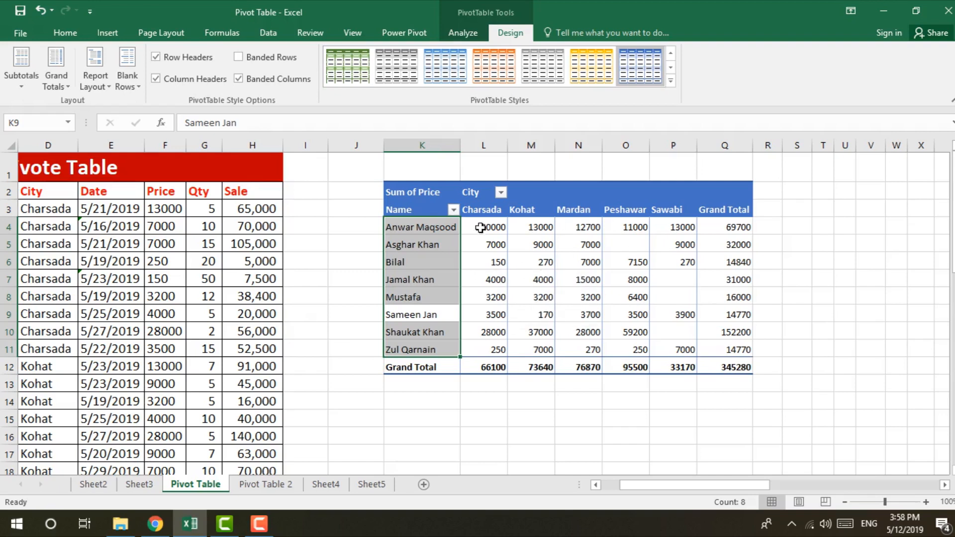
mouse_move(550, 291)
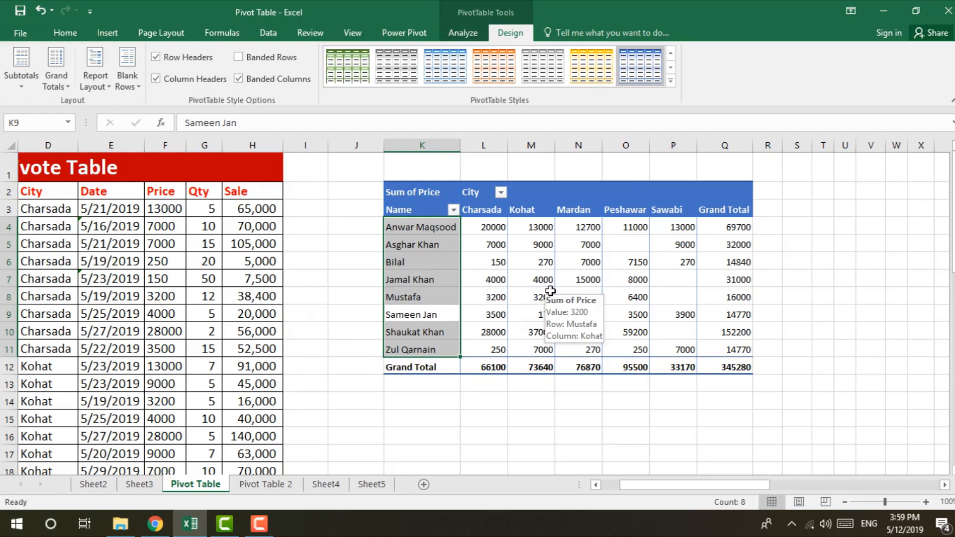